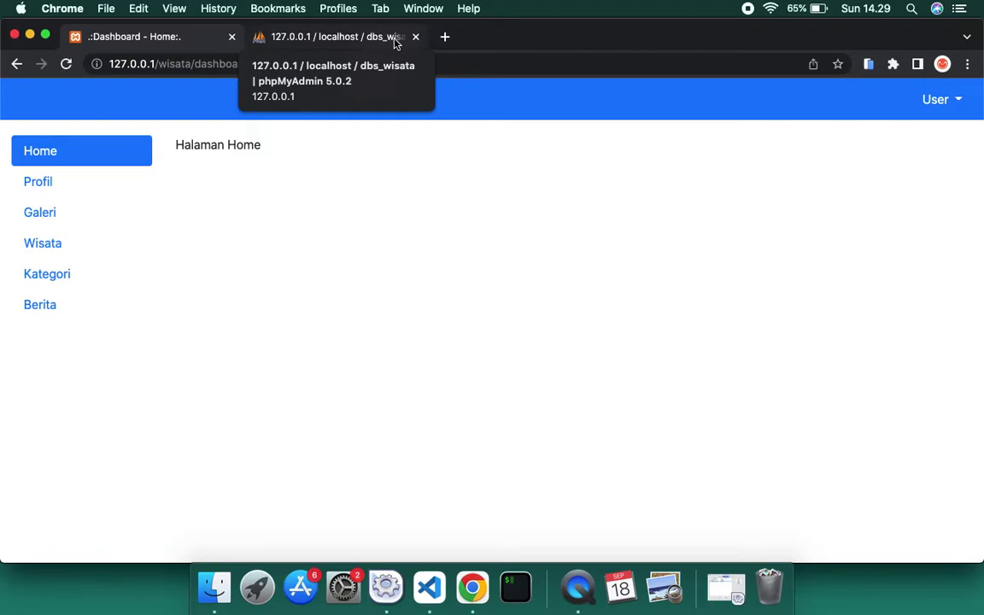
- Switch to phpMyAdmin, open the dbs_wisata database, and enter tbl_berita as the name of a new table
{"action": "left_click", "coordinate": [394, 42]}
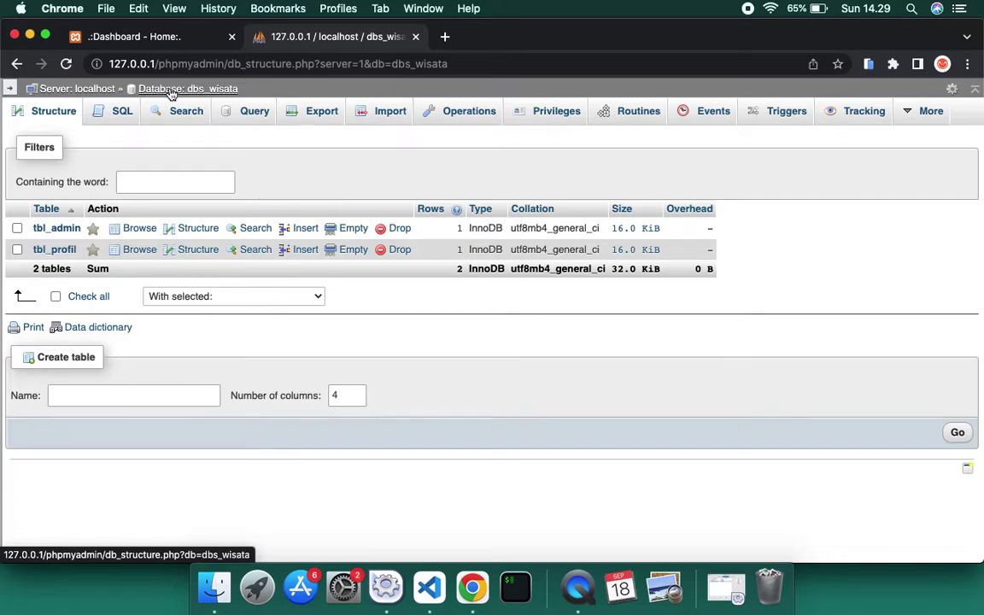
{"action": "left_click", "coordinate": [205, 89]}
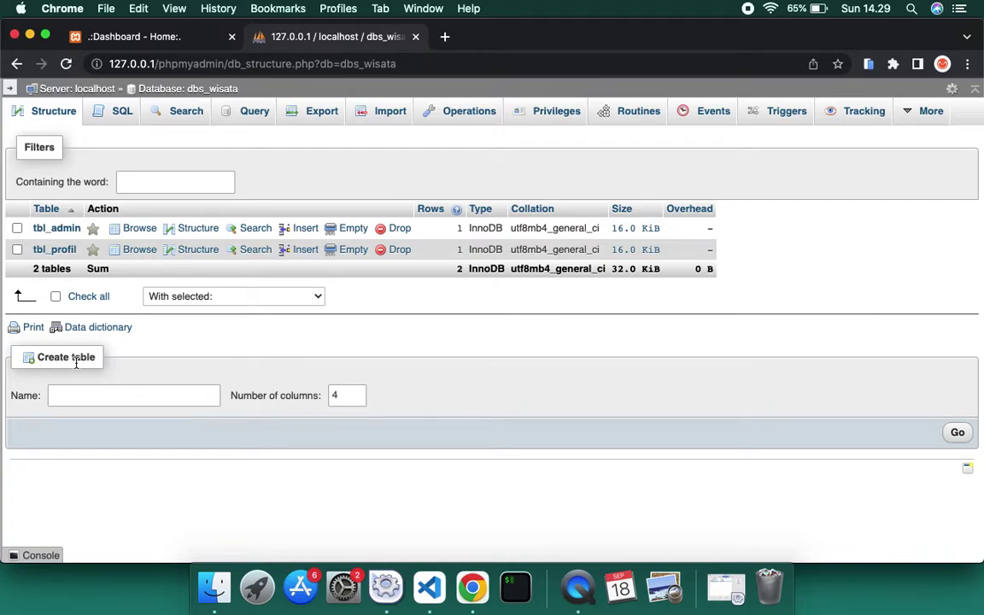
{"action": "left_click", "coordinate": [92, 397]}
{"action": "left_click", "coordinate": [62, 396]}
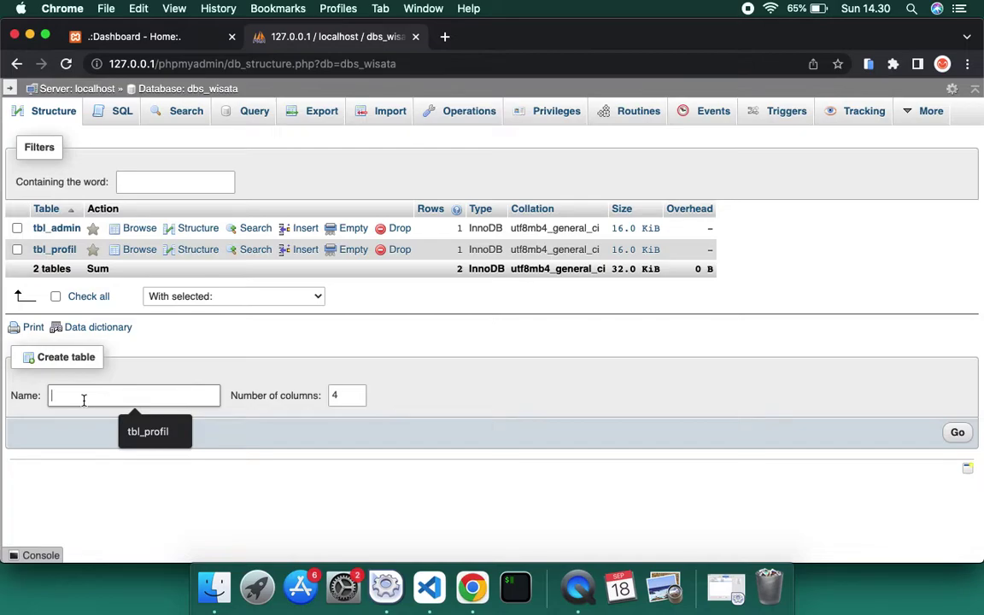
{"action": "type", "text": "tbl_berita"}
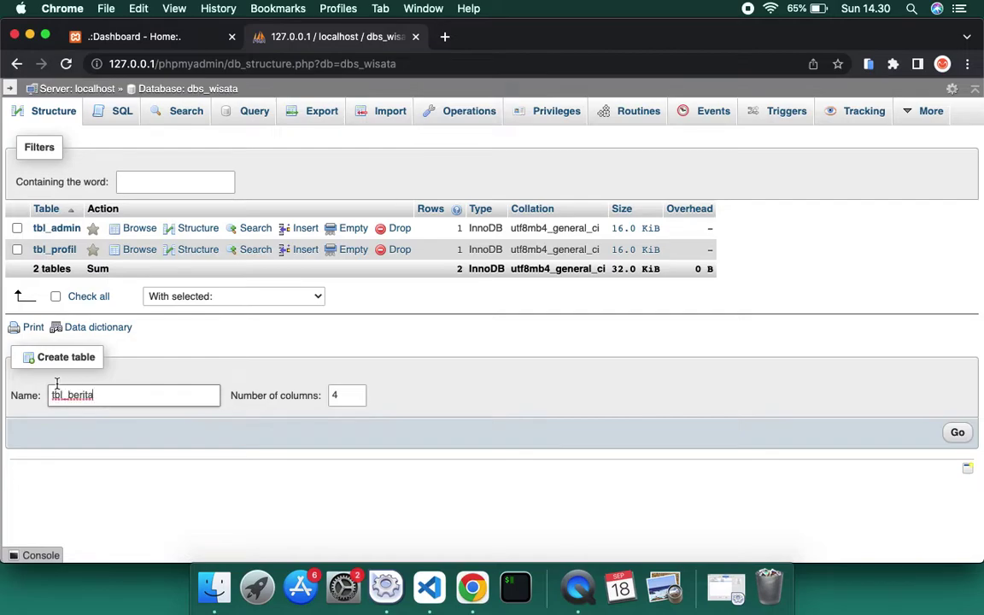
{"action": "left_click_drag", "start_coordinate": [63, 395], "coordinate": [48, 397]}
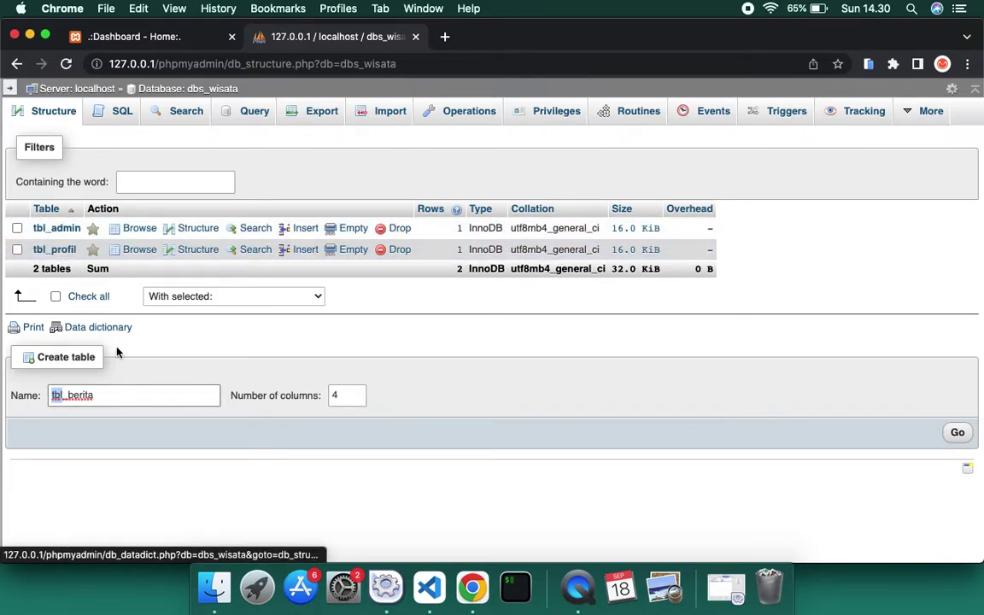
{"action": "left_click", "coordinate": [125, 394]}
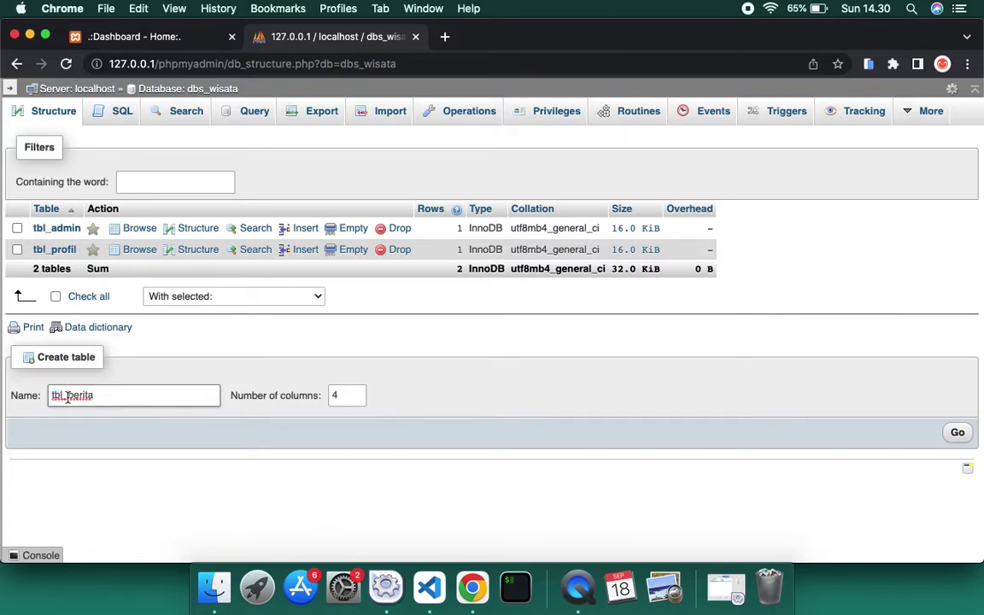
{"action": "left_click_drag", "start_coordinate": [67, 395], "coordinate": [94, 396]}
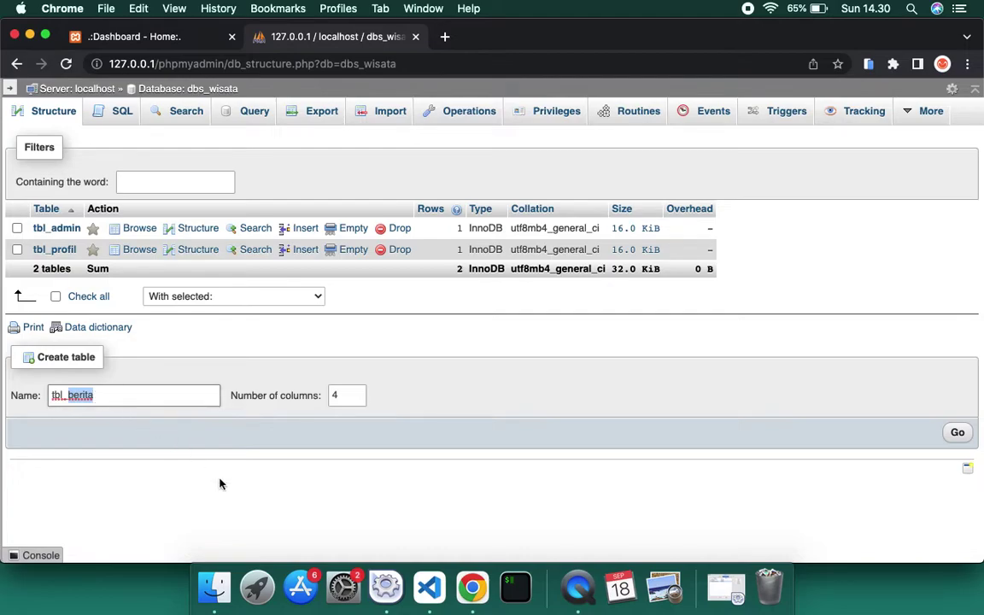
{"action": "left_click", "coordinate": [246, 501]}
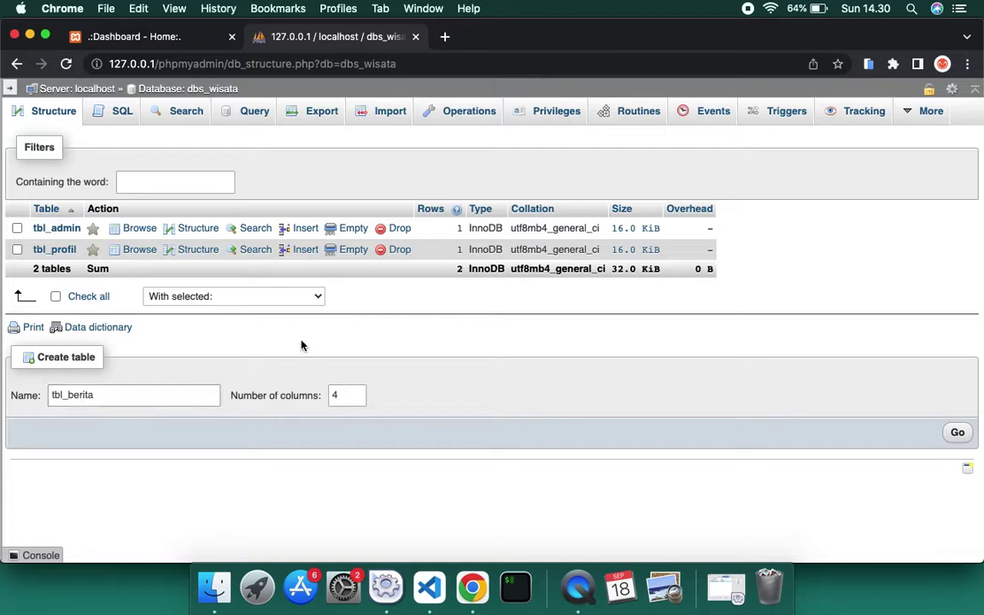
- Set the new table's number of columns to 6 and proceed to its column definitions
{"action": "left_click", "coordinate": [357, 392]}
{"action": "left_click", "coordinate": [357, 392]}
{"action": "left_click", "coordinate": [958, 433]}
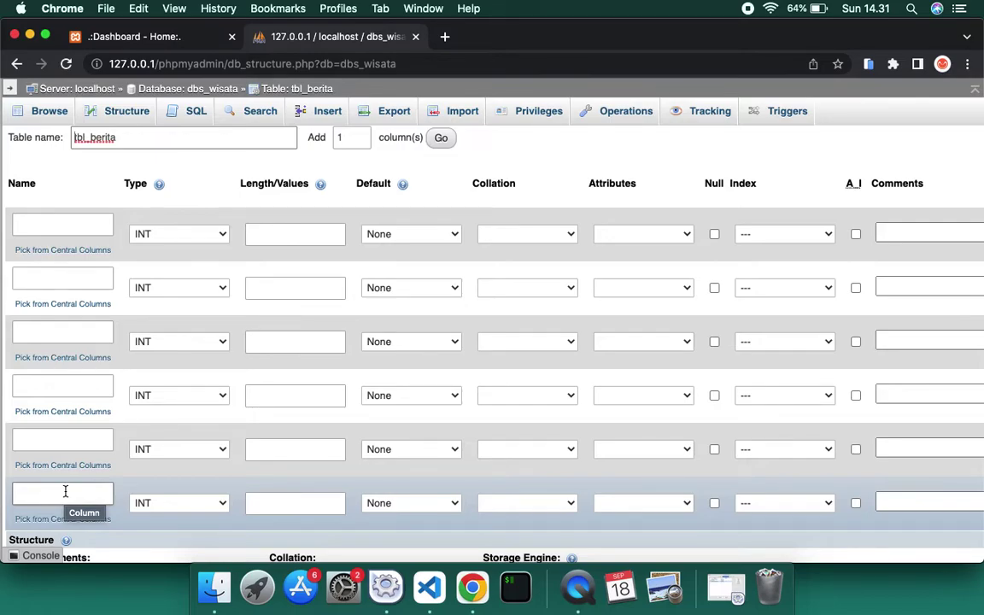
- Name the first column id_berita and set its length to 11
{"action": "left_click", "coordinate": [40, 228]}
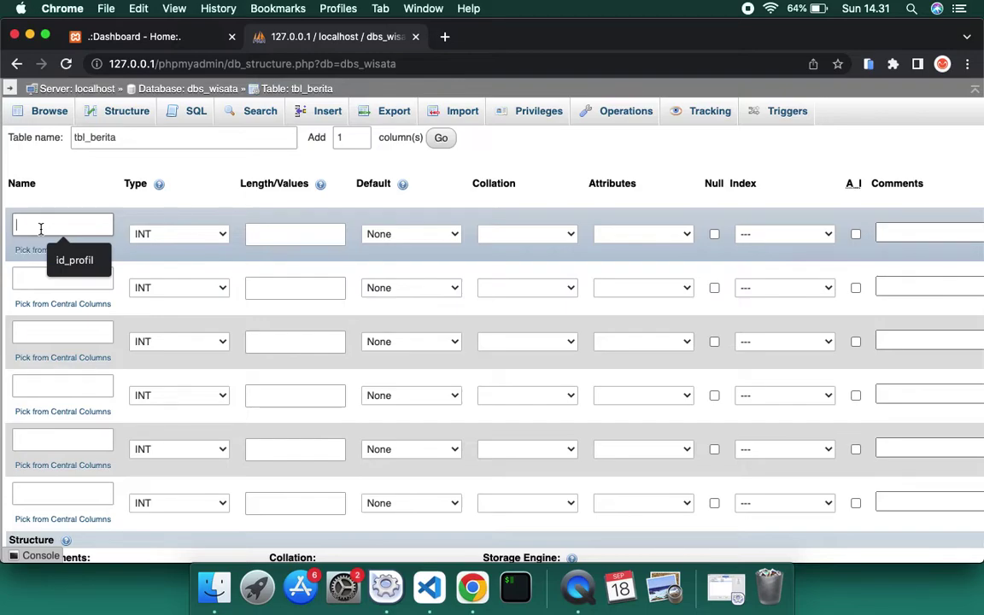
{"action": "type", "text": "id_berita"}
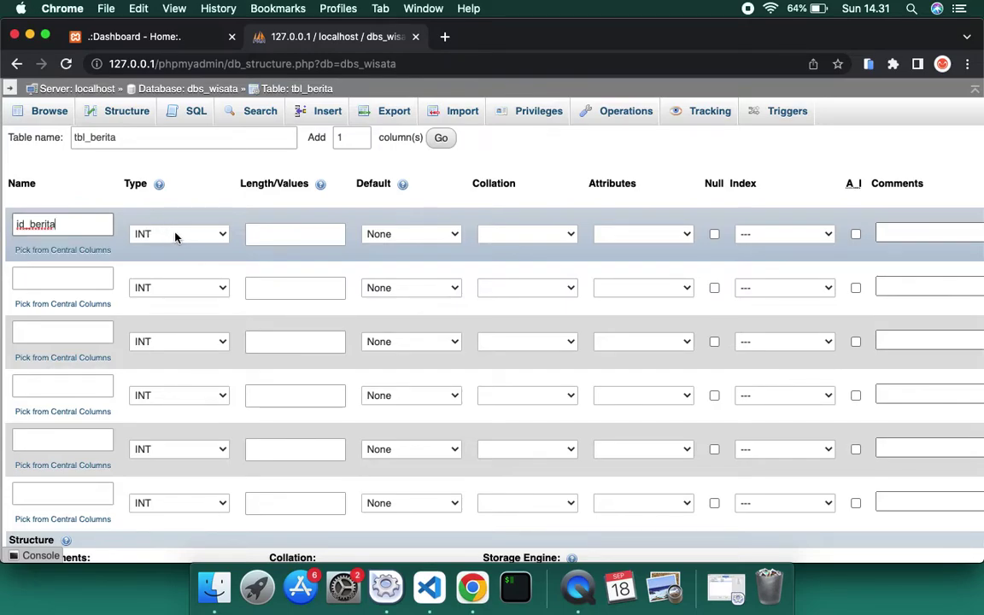
{"action": "left_click", "coordinate": [269, 232]}
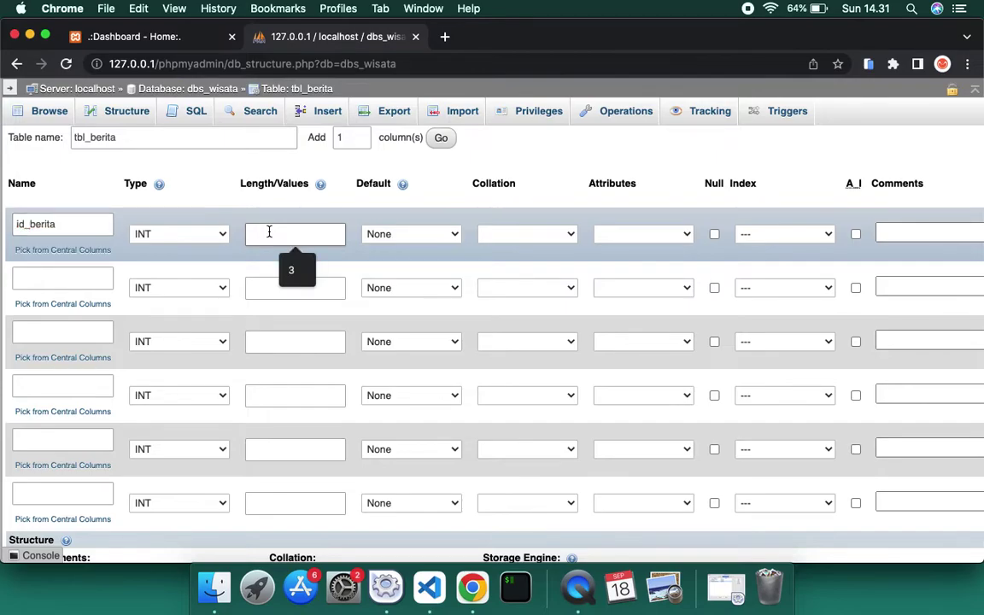
{"action": "type", "text": "11"}
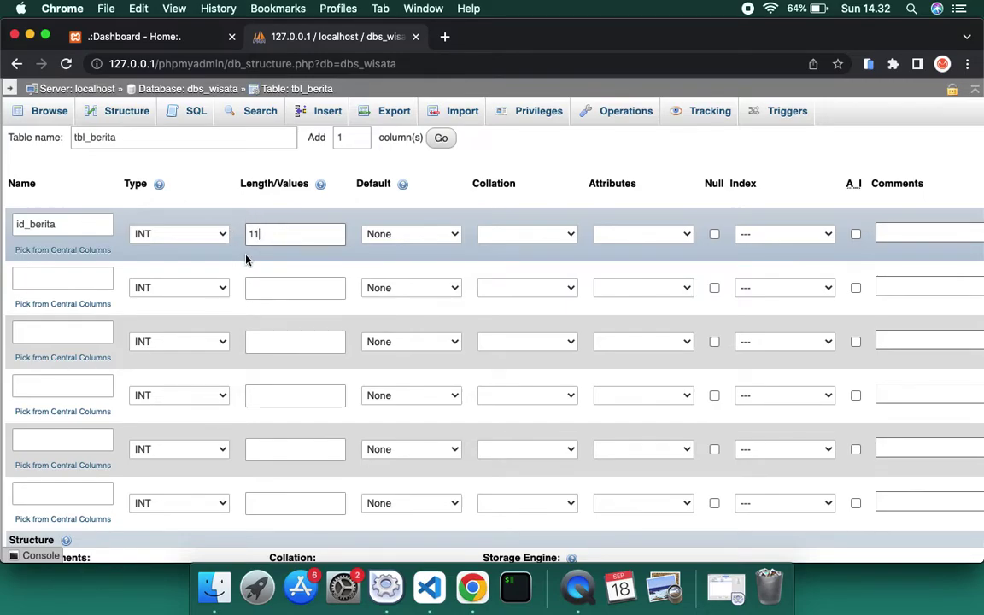
- Make id_berita the PRIMARY index without an index size and enable auto-increment for it
{"action": "scroll", "coordinate": [312, 226], "scroll_direction": "right", "scroll_amount": 2}
{"action": "scroll", "coordinate": [312, 227], "scroll_direction": "right", "scroll_amount": 1}
{"action": "scroll", "coordinate": [312, 226], "scroll_direction": "right", "scroll_amount": 5}
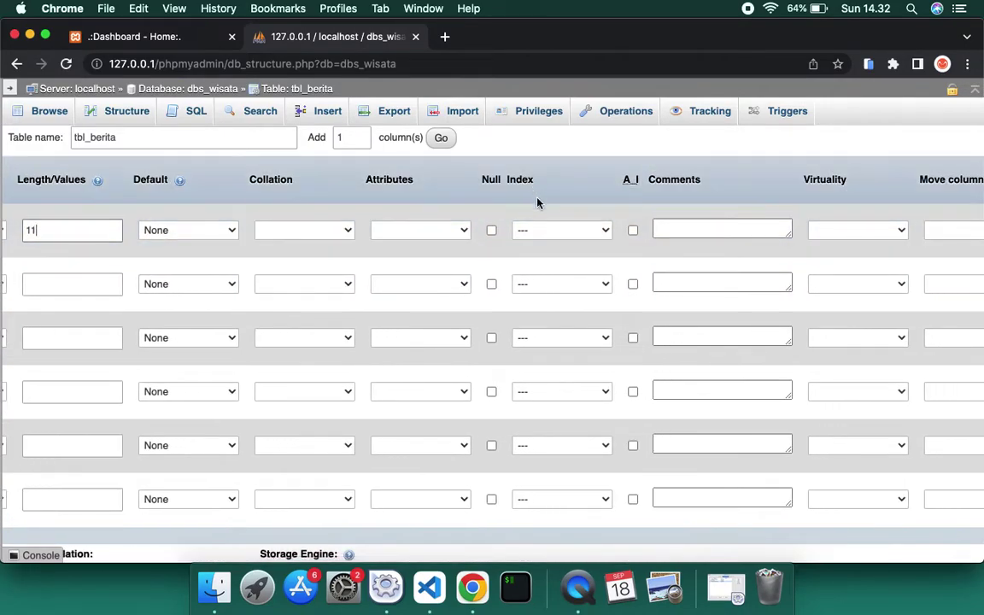
{"action": "left_click", "coordinate": [557, 232]}
{"action": "left_click", "coordinate": [551, 245]}
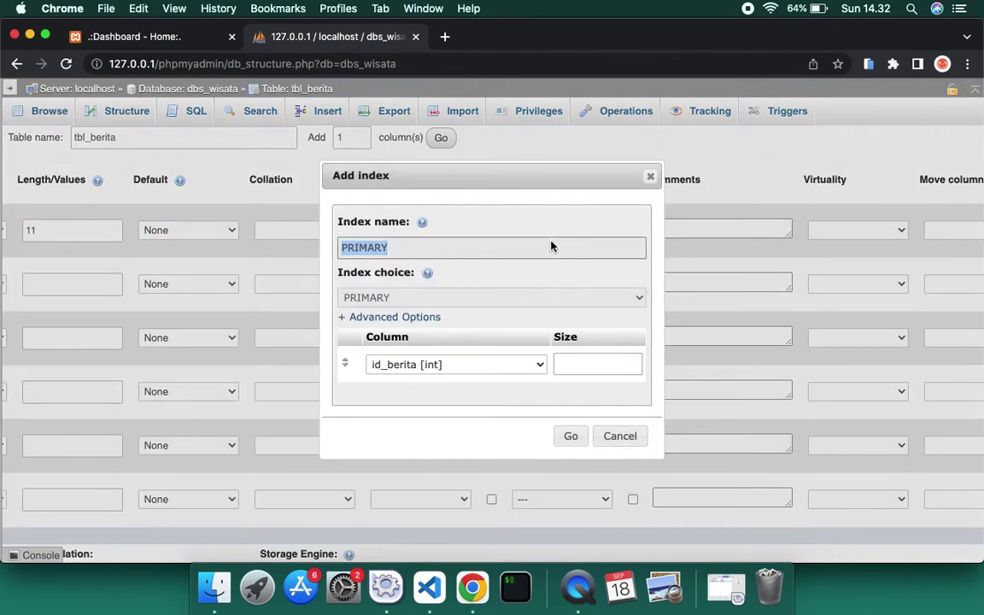
{"action": "left_click", "coordinate": [571, 437]}
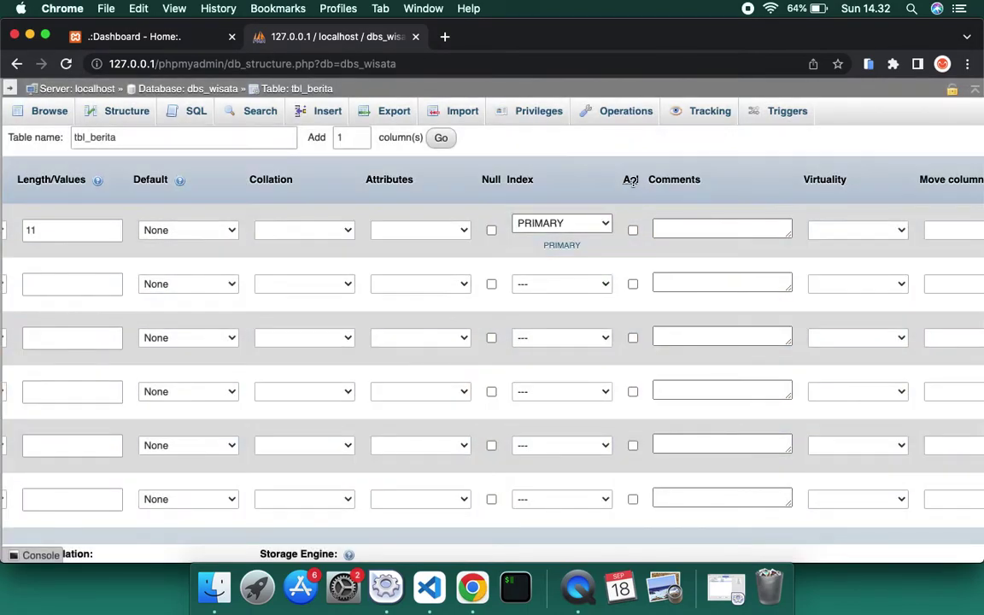
{"action": "left_click", "coordinate": [632, 231]}
- Define the second column as judul_berita with type VARCHAR and length 150
{"action": "scroll", "coordinate": [632, 231], "scroll_direction": "left", "scroll_amount": 5}
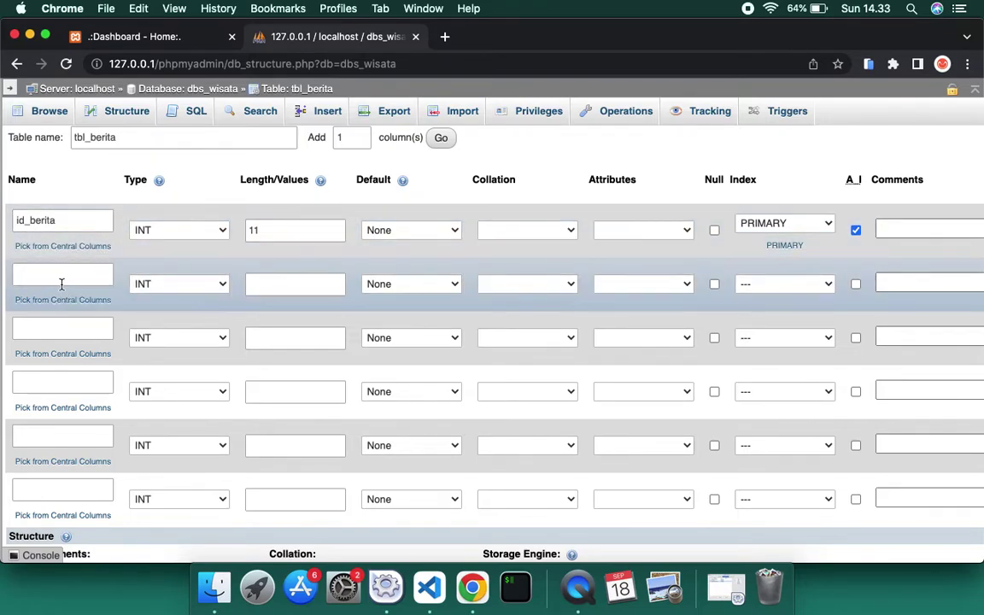
{"action": "left_click", "coordinate": [61, 278]}
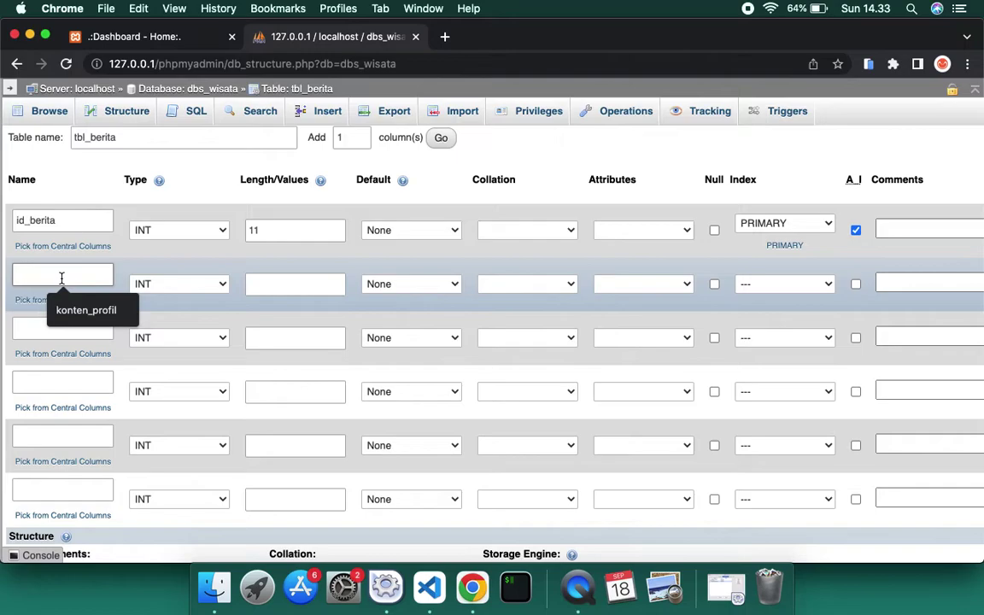
{"action": "type", "text": "judu"}
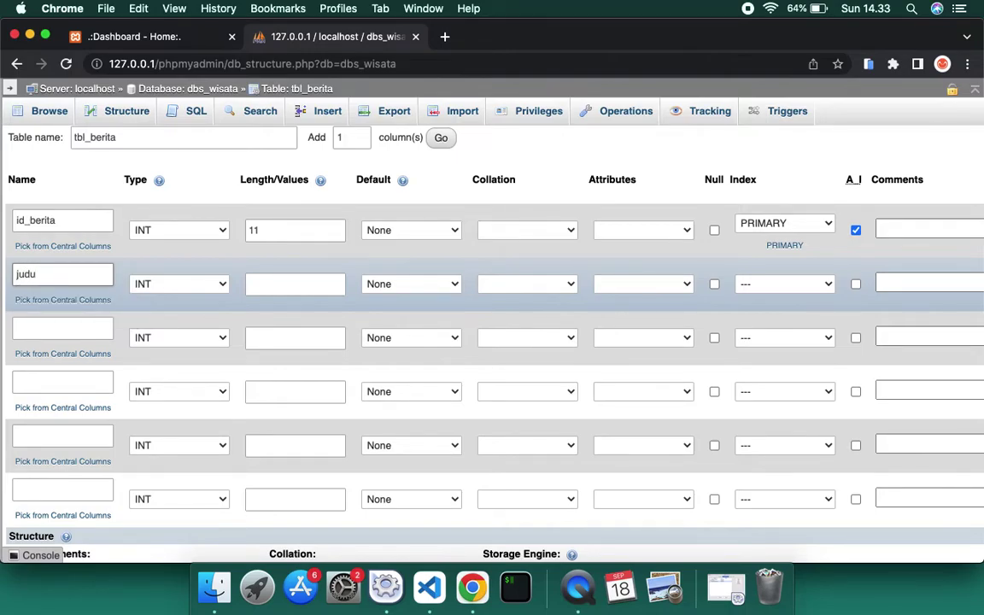
{"action": "type", "text": "l_berita"}
{"action": "left_click", "coordinate": [145, 283]}
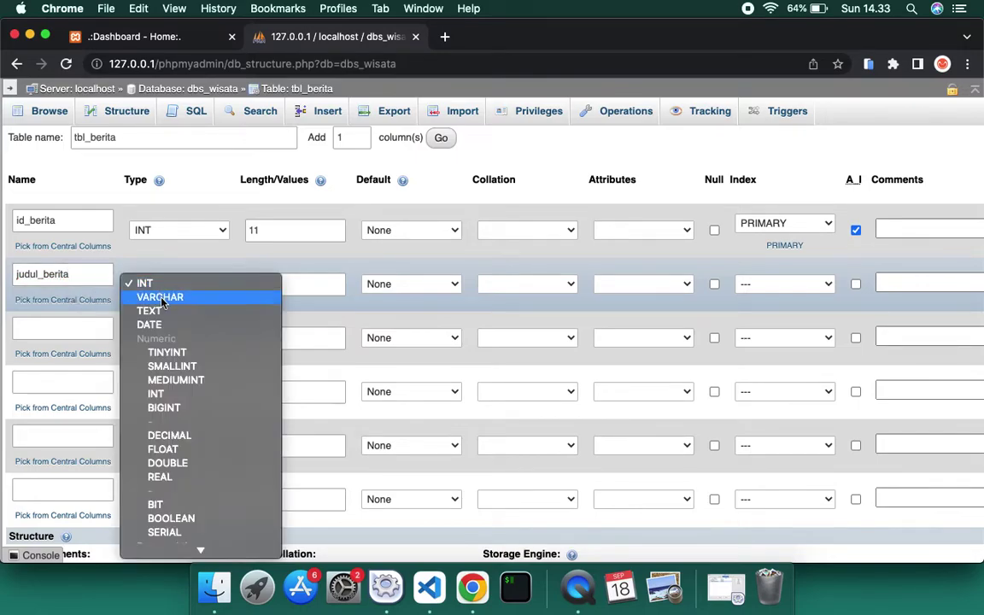
{"action": "left_click", "coordinate": [159, 296]}
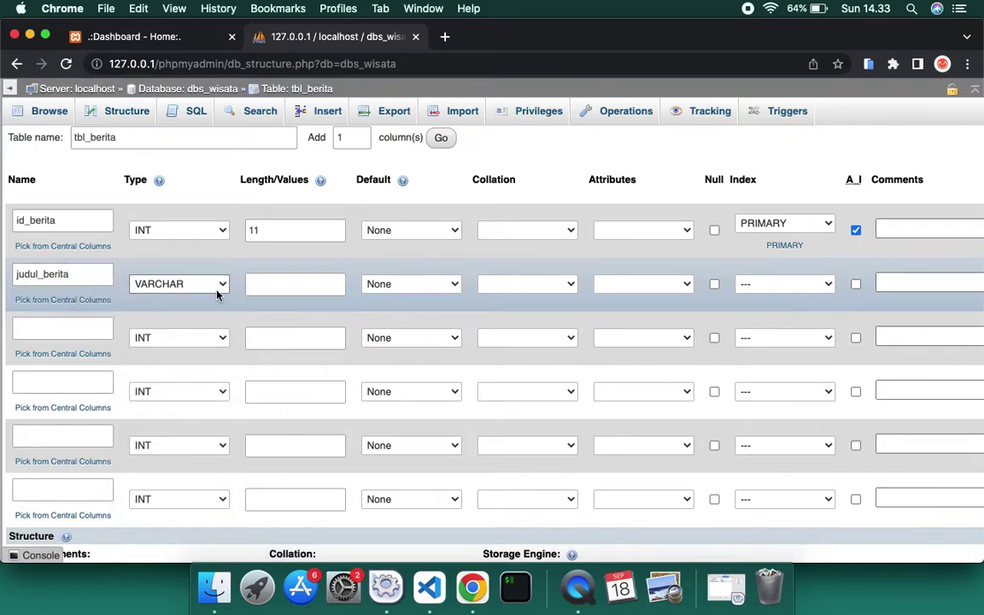
{"action": "left_click", "coordinate": [269, 287]}
{"action": "type", "text": "150"}
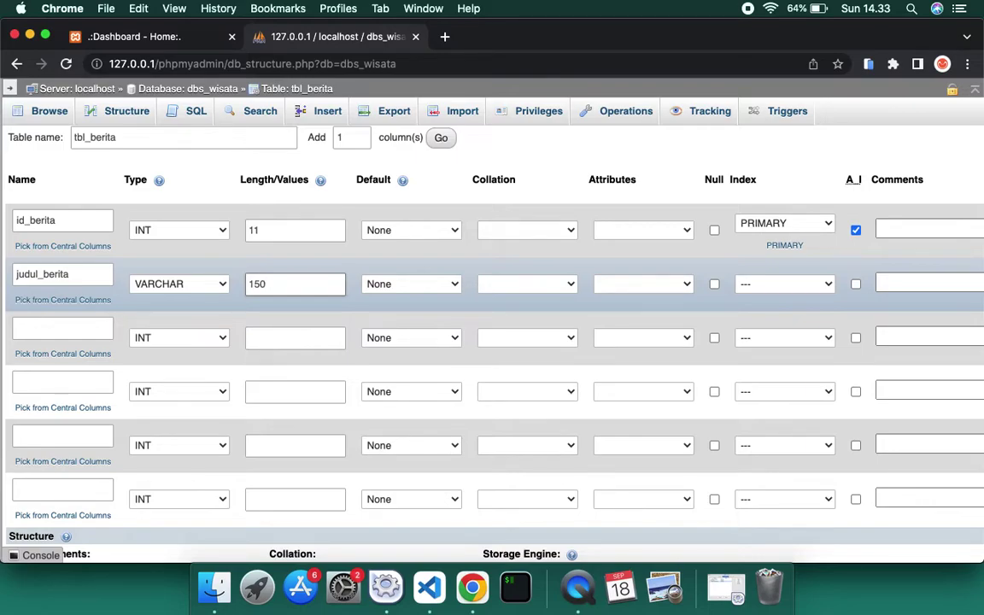
- Name the third column id_admin_berita and set its length to 11
{"action": "scroll", "coordinate": [267, 290], "scroll_direction": "down", "scroll_amount": 2}
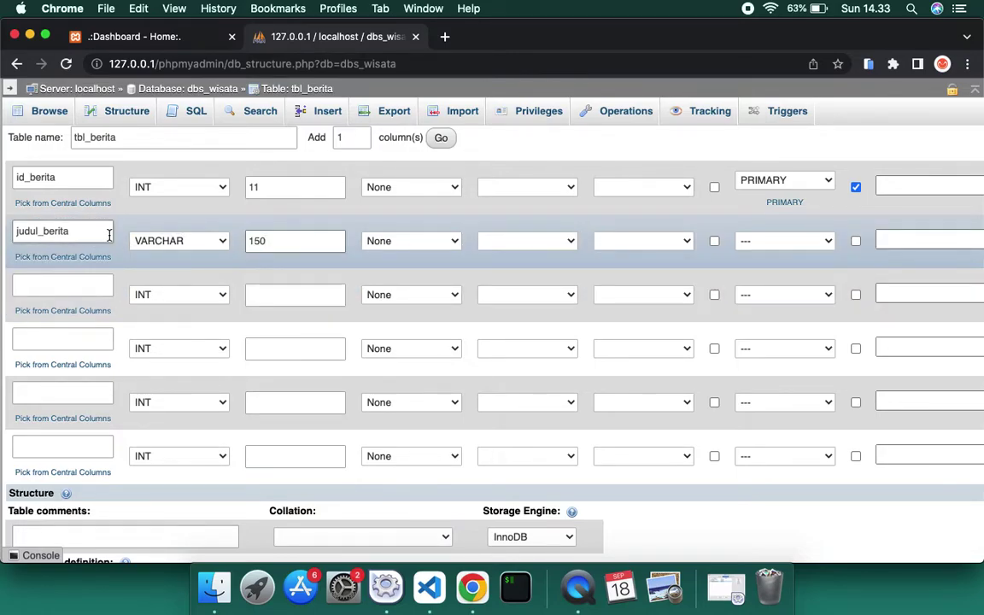
{"action": "scroll", "coordinate": [109, 235], "scroll_direction": "down", "scroll_amount": 1}
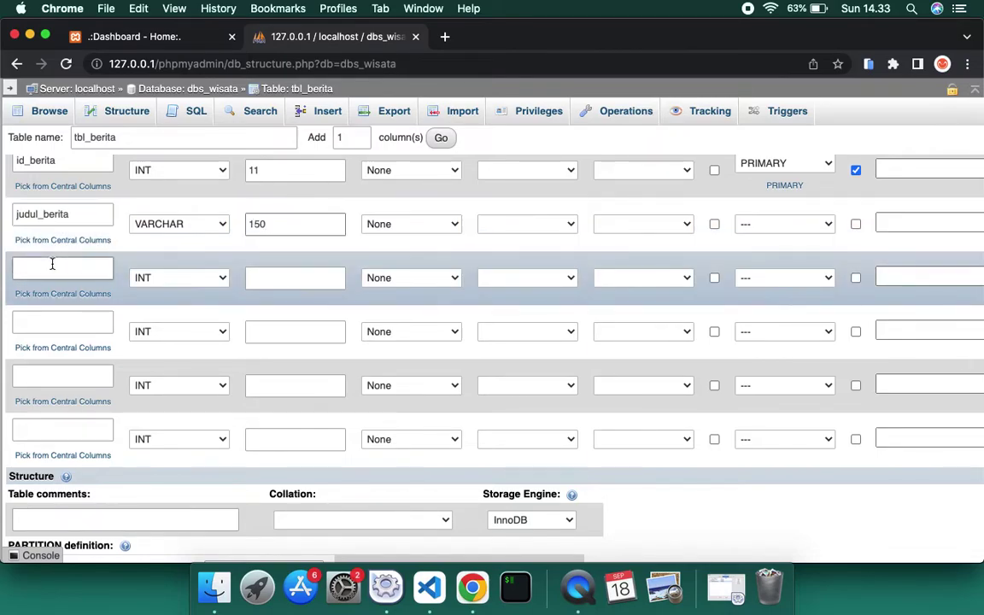
{"action": "left_click", "coordinate": [52, 266]}
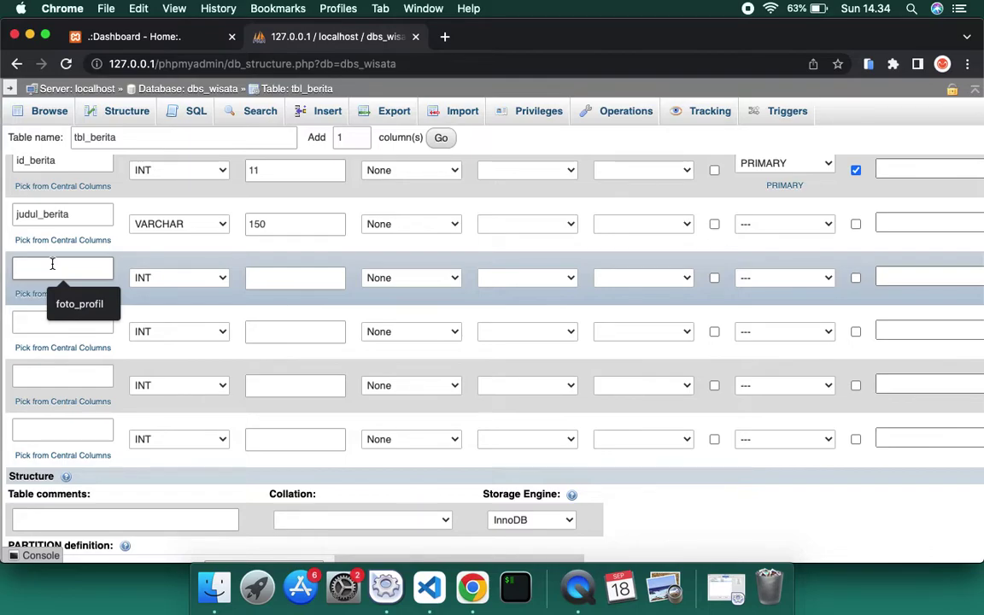
{"action": "type", "text": "id"}
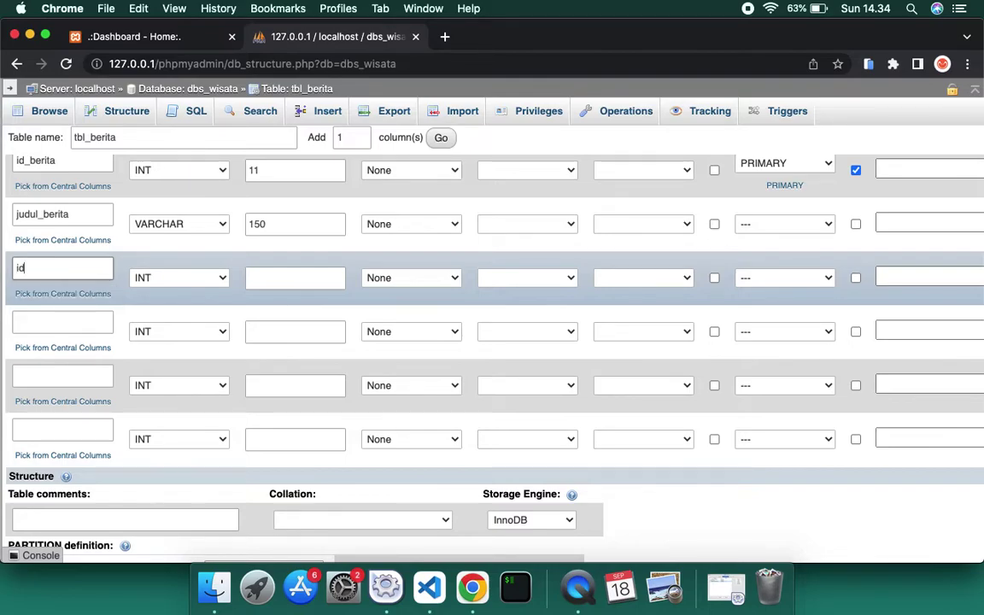
{"action": "type", "text": "_"}
{"action": "type", "text": "admin_berita"}
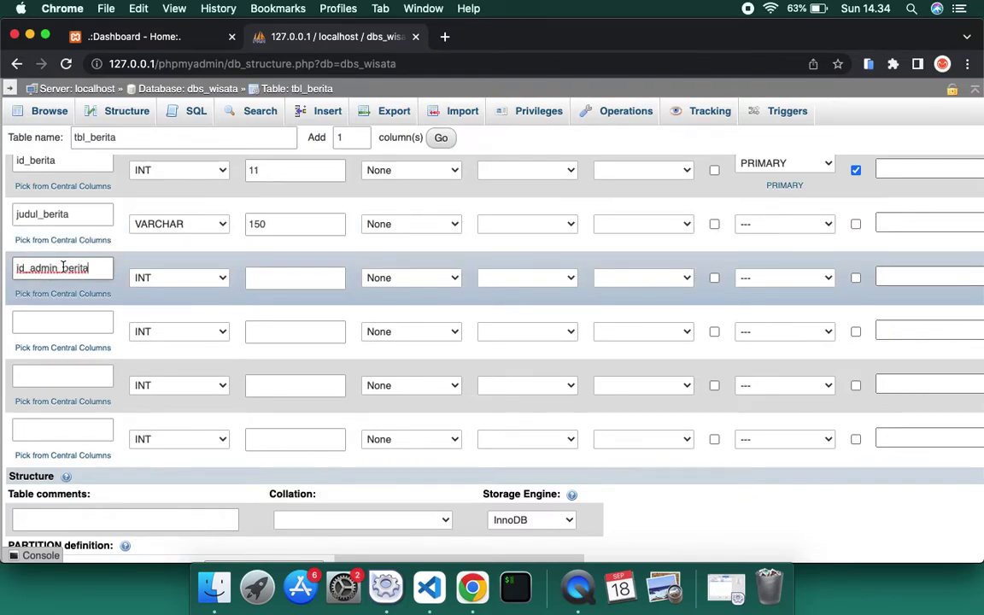
{"action": "left_click", "coordinate": [22, 321]}
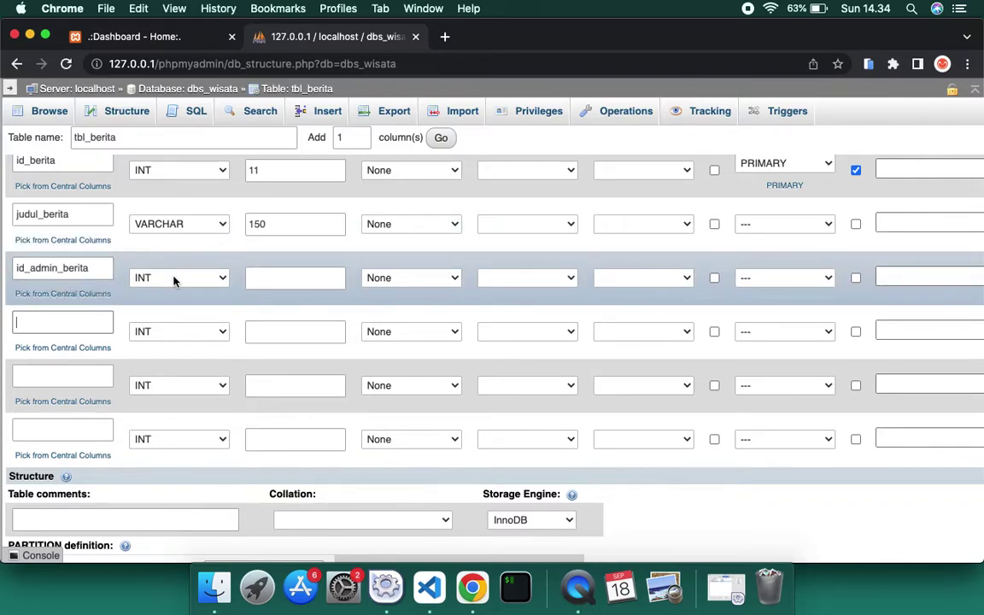
{"action": "left_click", "coordinate": [270, 277]}
{"action": "type", "text": "11"}
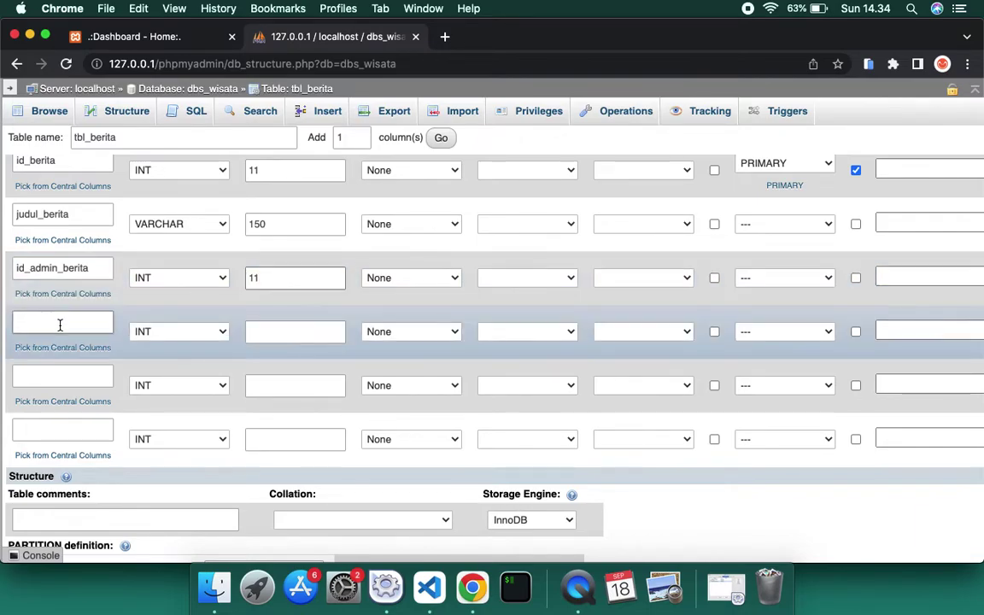
- Define the fourth column as tanggal_berita with type DATE
{"action": "left_click", "coordinate": [60, 324]}
{"action": "scroll", "coordinate": [18, 402], "scroll_direction": "down", "scroll_amount": 1}
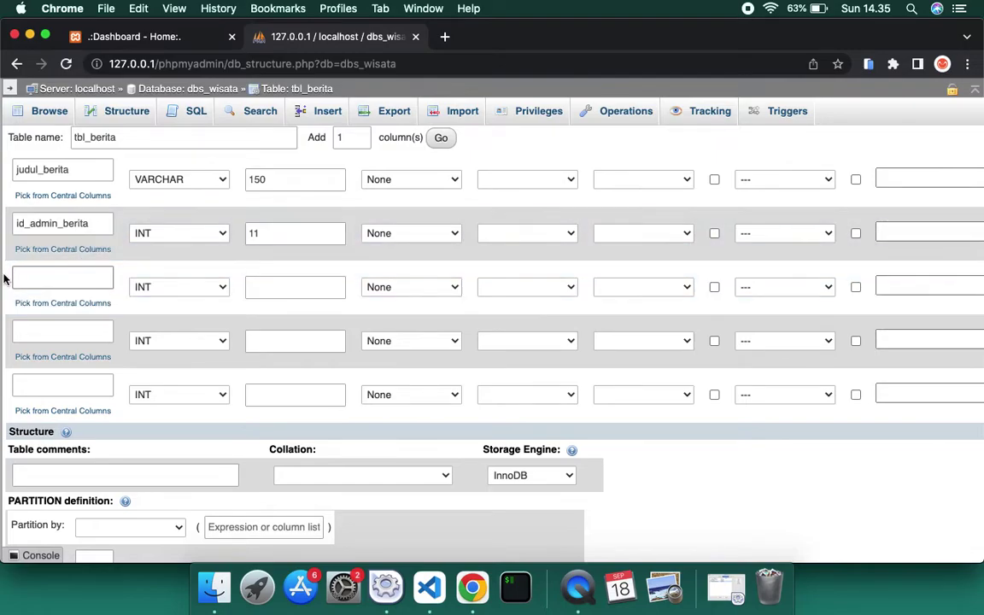
{"action": "type", "text": "tann"}
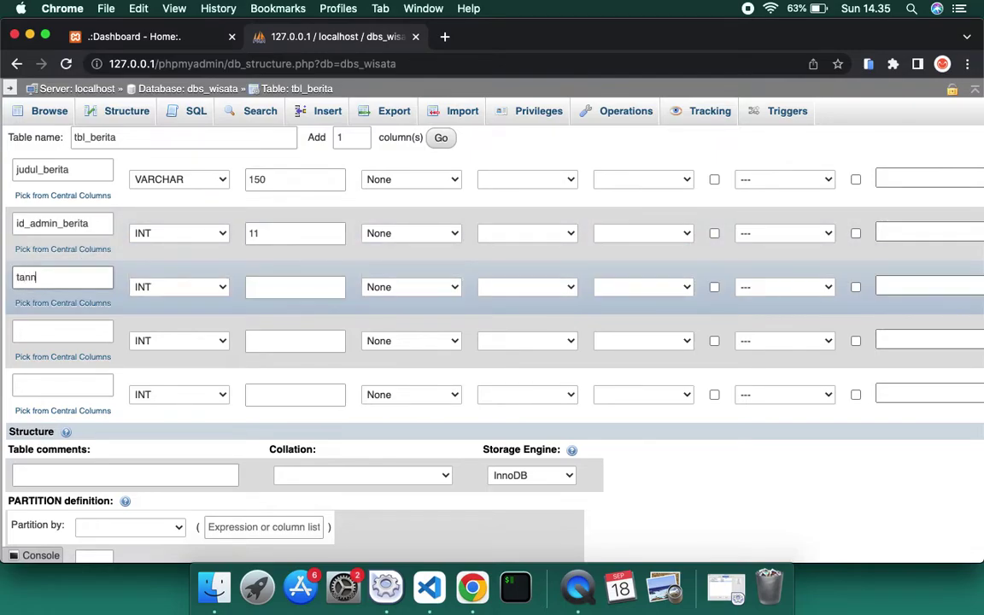
{"action": "key", "text": "BackSpace"}
{"action": "type", "text": "ggal_berita"}
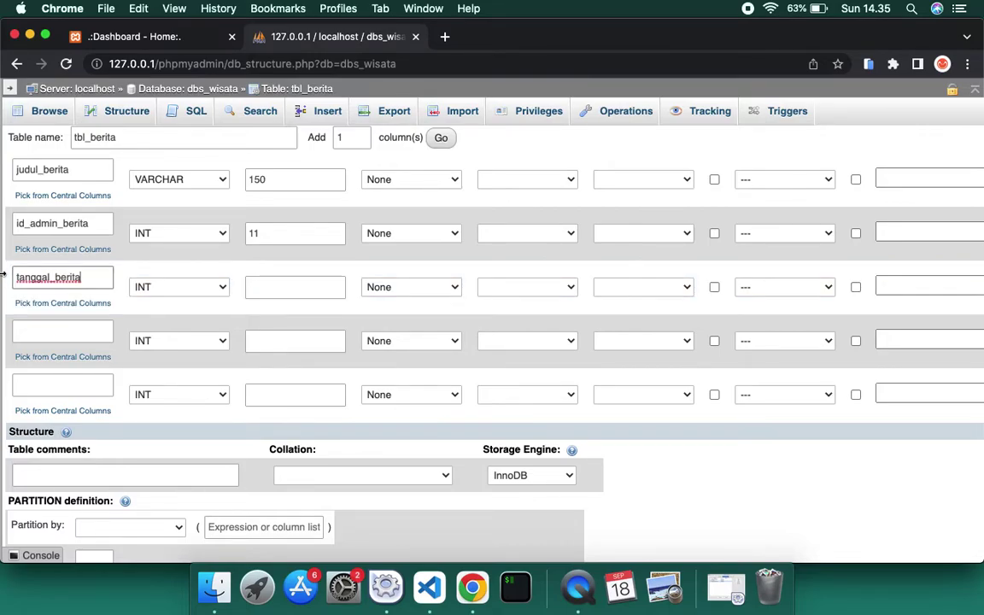
{"action": "left_click", "coordinate": [151, 285]}
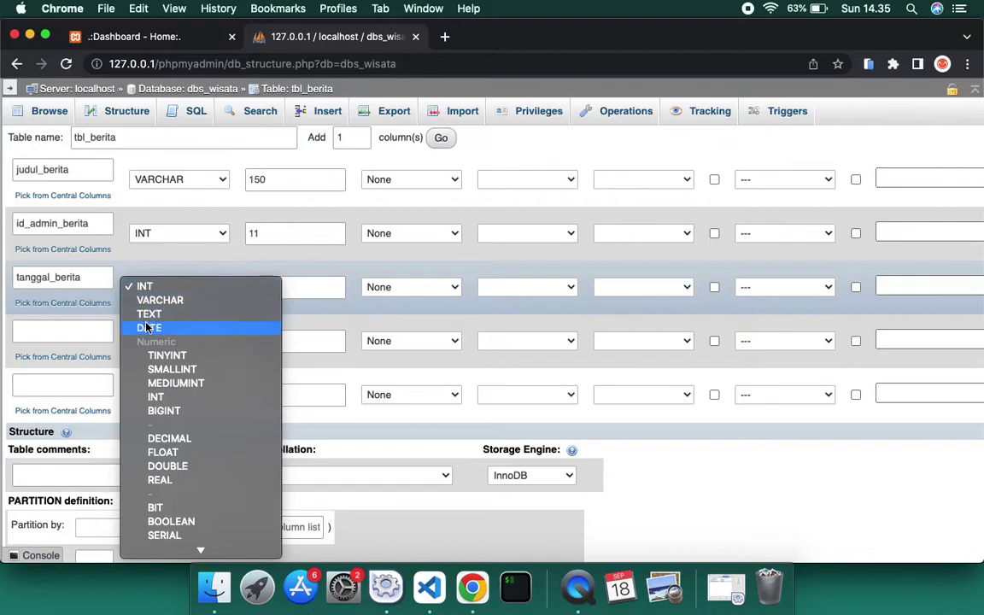
{"action": "left_click", "coordinate": [147, 328]}
{"action": "scroll", "coordinate": [293, 228], "scroll_direction": "up", "scroll_amount": 3}
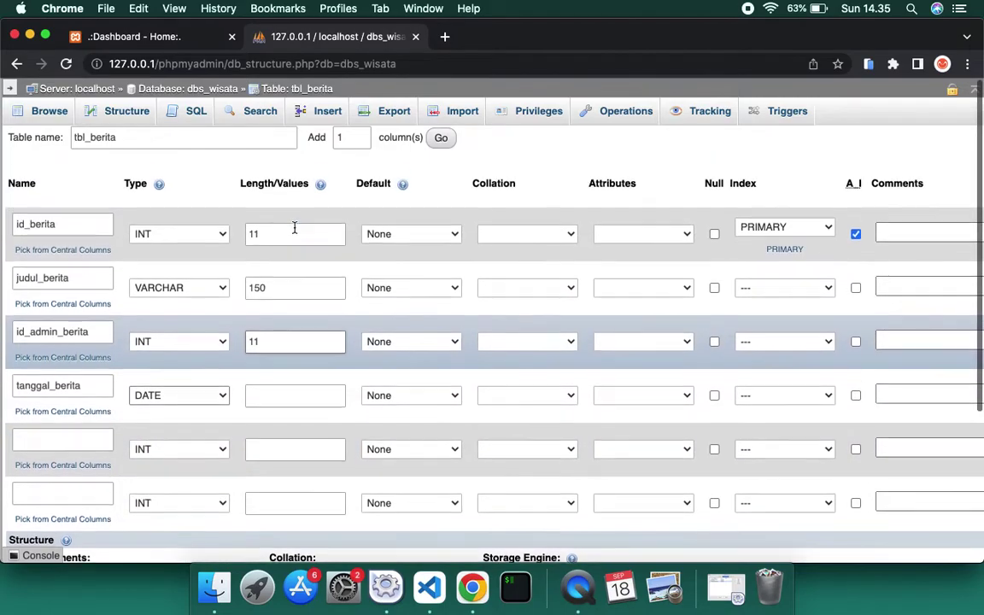
{"action": "scroll", "coordinate": [293, 227], "scroll_direction": "down", "scroll_amount": 2}
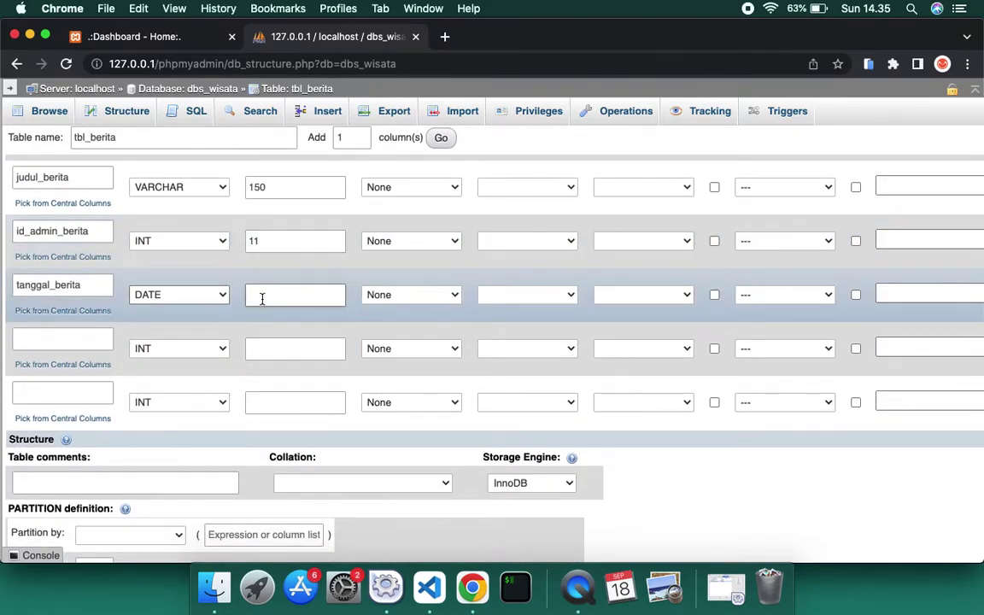
- Define the fifth column as konten_berita with type TEXT
{"action": "scroll", "coordinate": [171, 343], "scroll_direction": "down", "scroll_amount": 1}
{"action": "left_click", "coordinate": [57, 309]}
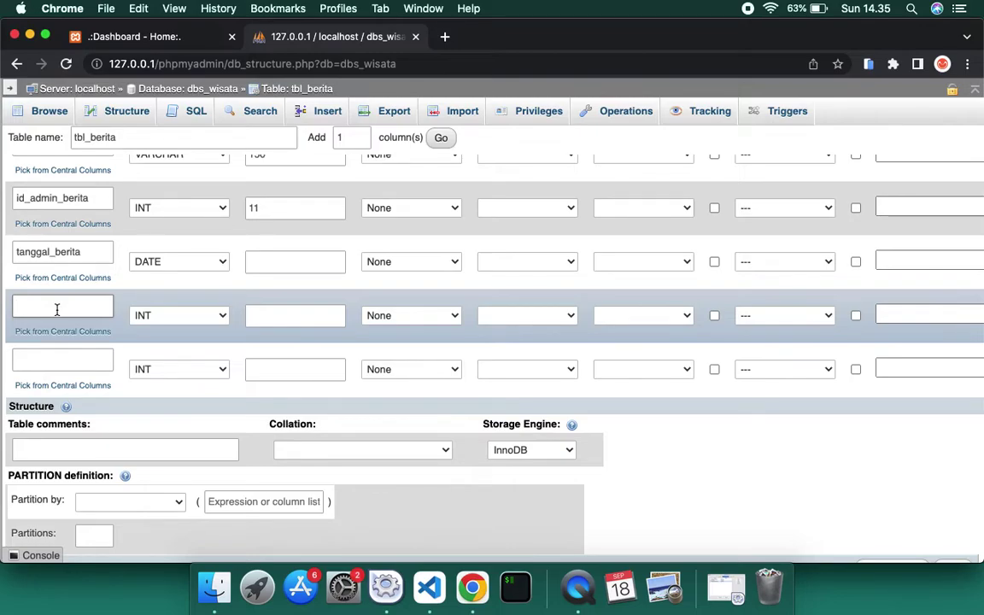
{"action": "type", "text": "konten_berita"}
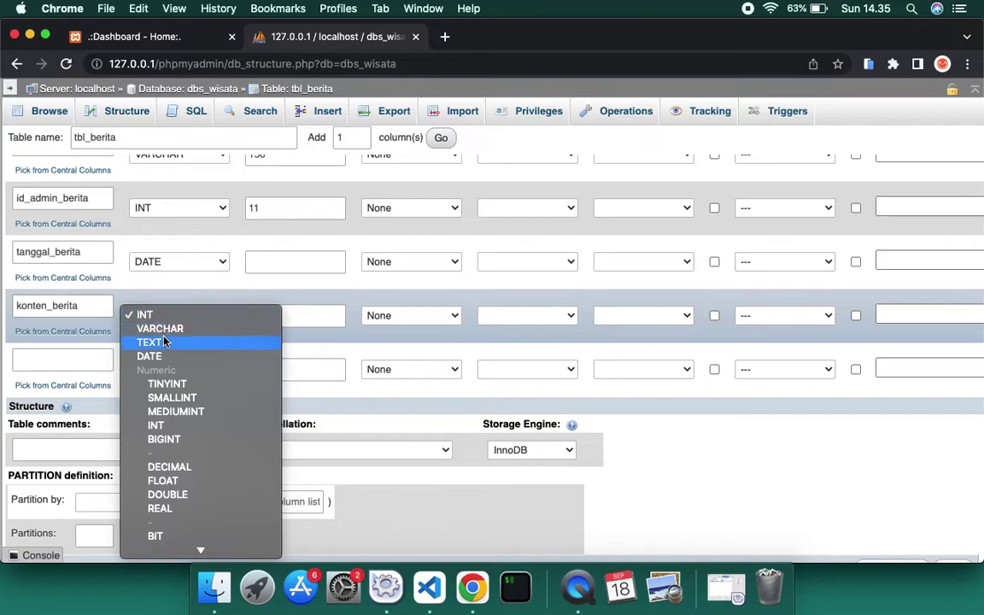
{"action": "left_click", "coordinate": [166, 342]}
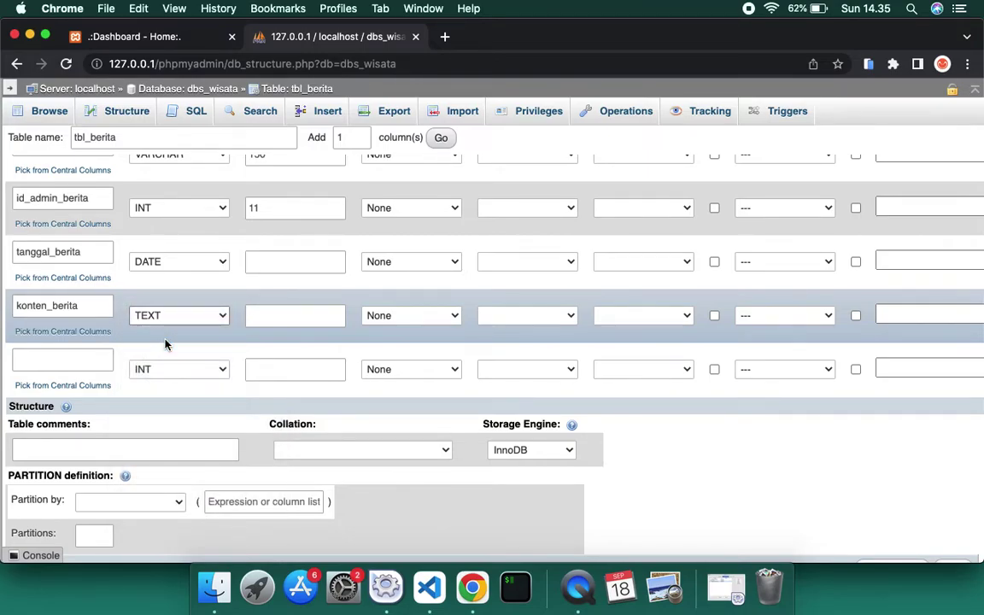
{"action": "left_click", "coordinate": [268, 314]}
- Define the sixth column as foto_berita with type VARCHAR and length 100
{"action": "left_click", "coordinate": [77, 358]}
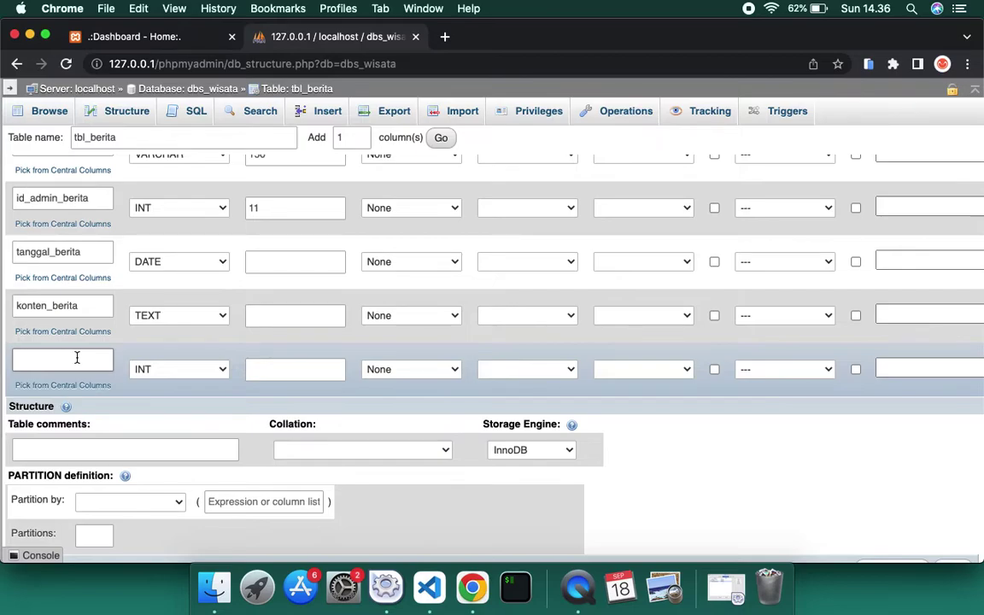
{"action": "type", "text": "foto_berita"}
{"action": "left_click", "coordinate": [138, 369]}
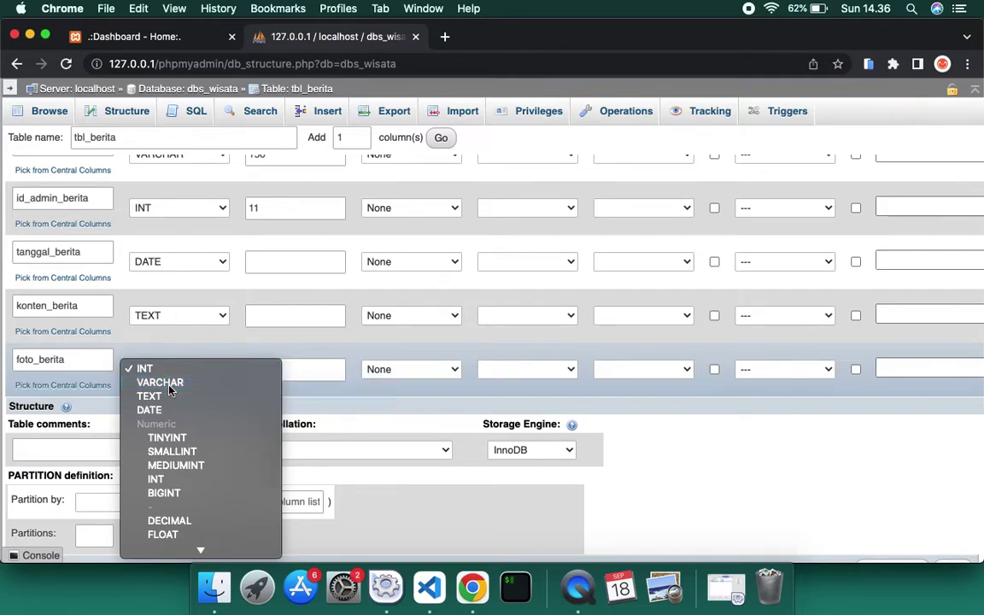
{"action": "left_click", "coordinate": [169, 387]}
{"action": "left_click", "coordinate": [267, 373]}
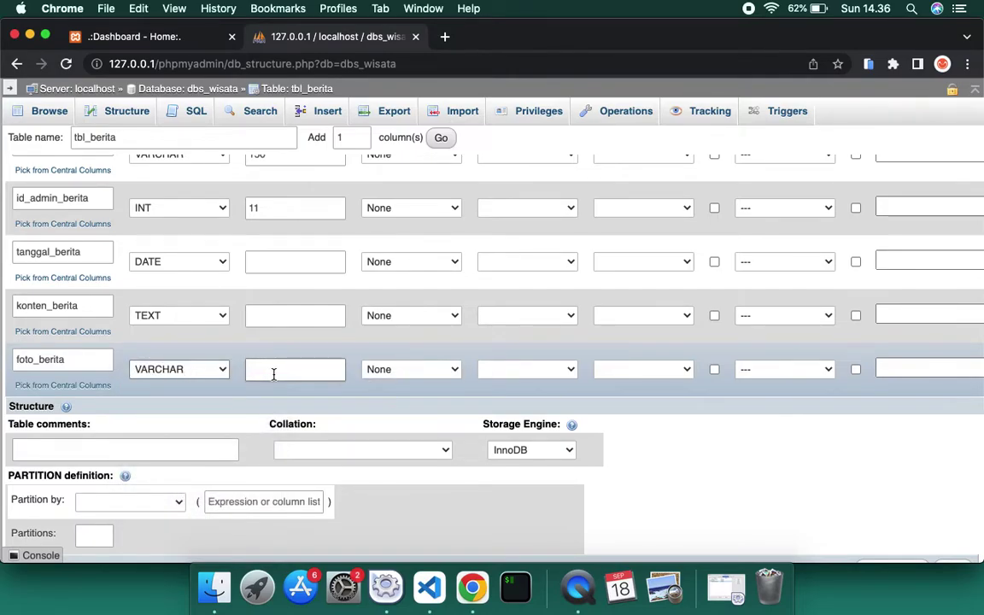
{"action": "type", "text": "100"}
- Review the six column definitions and save the tbl_berita table
{"action": "scroll", "coordinate": [444, 325], "scroll_direction": "up", "scroll_amount": 5}
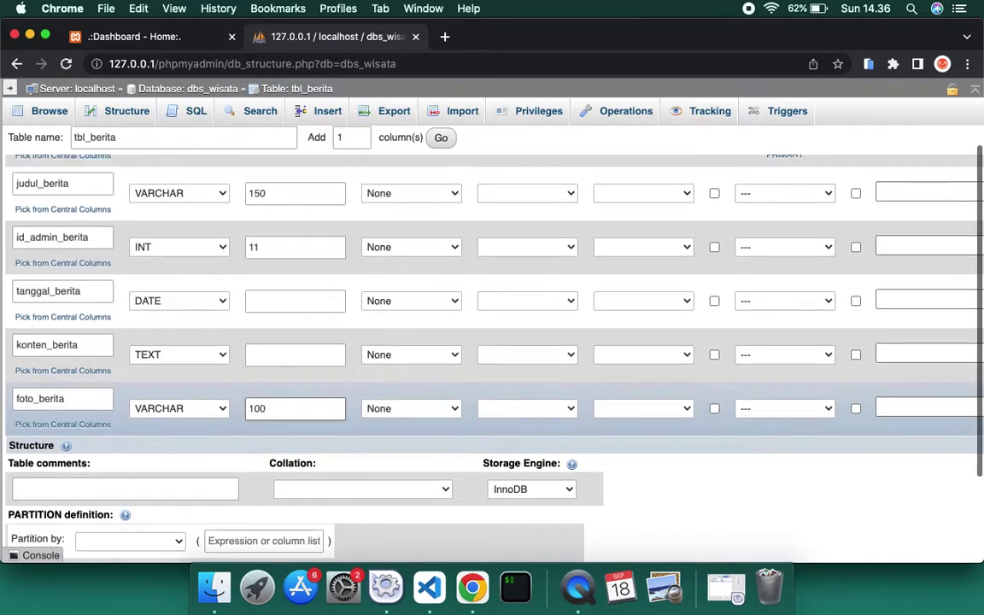
{"action": "scroll", "coordinate": [444, 341], "scroll_direction": "up", "scroll_amount": 1}
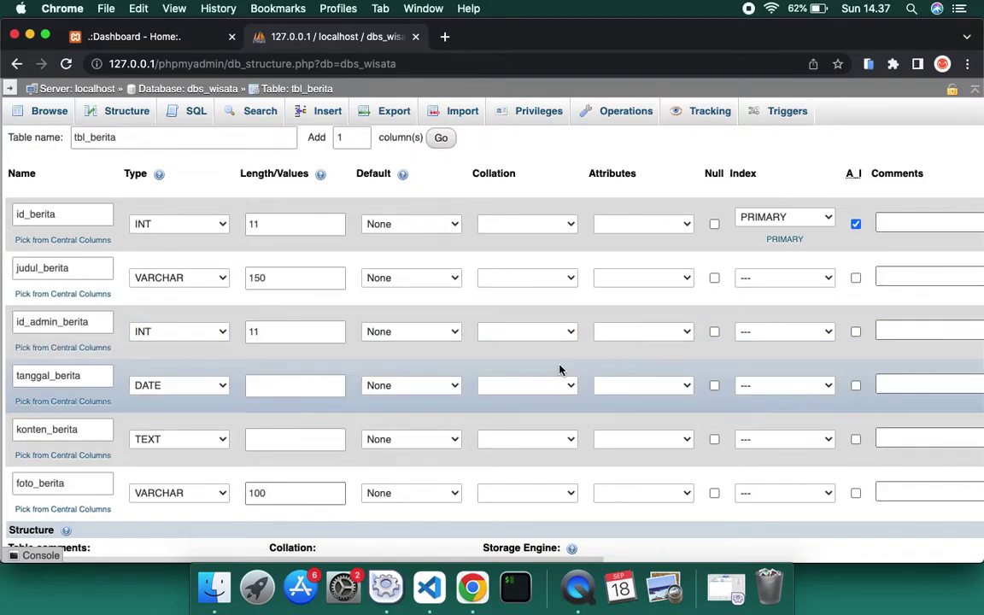
{"action": "scroll", "coordinate": [559, 369], "scroll_direction": "down", "scroll_amount": 1}
{"action": "scroll", "coordinate": [559, 369], "scroll_direction": "down", "scroll_amount": 3}
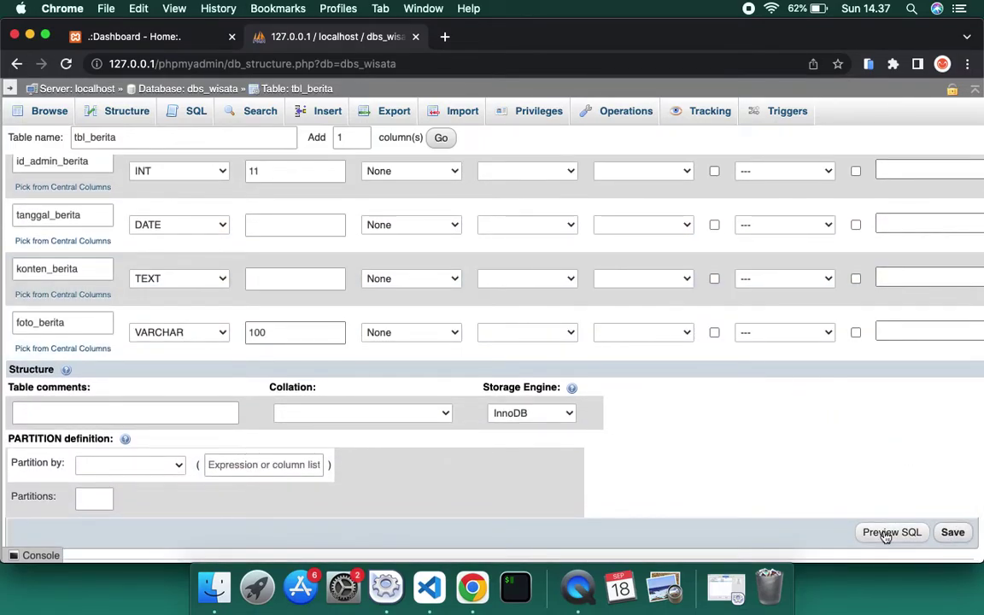
{"action": "left_click", "coordinate": [953, 533]}
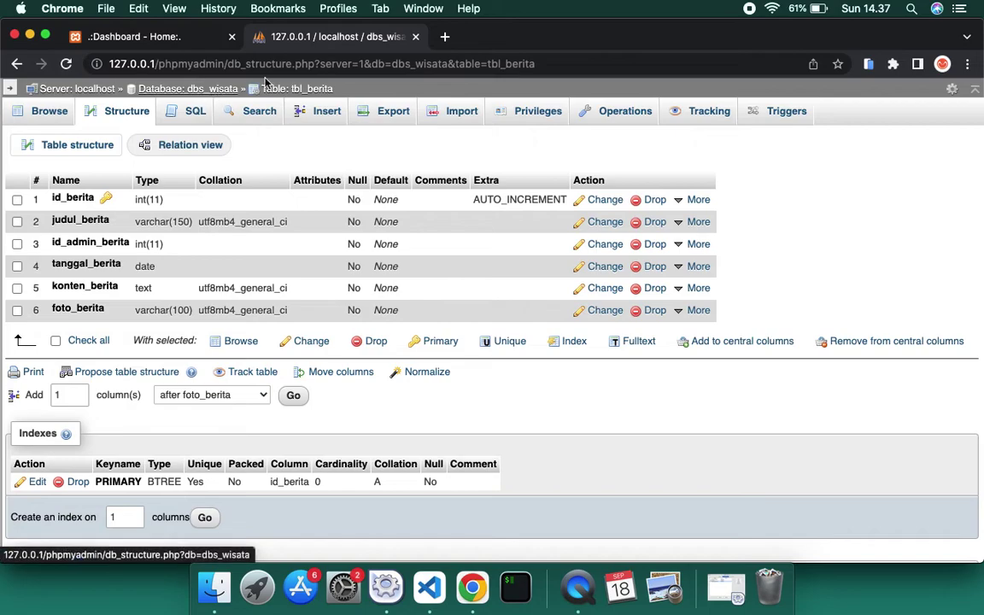
- Open the dbs_wisata database in a separate browser tab and display the records of tbl_admin
{"action": "right_click", "coordinate": [208, 95]}
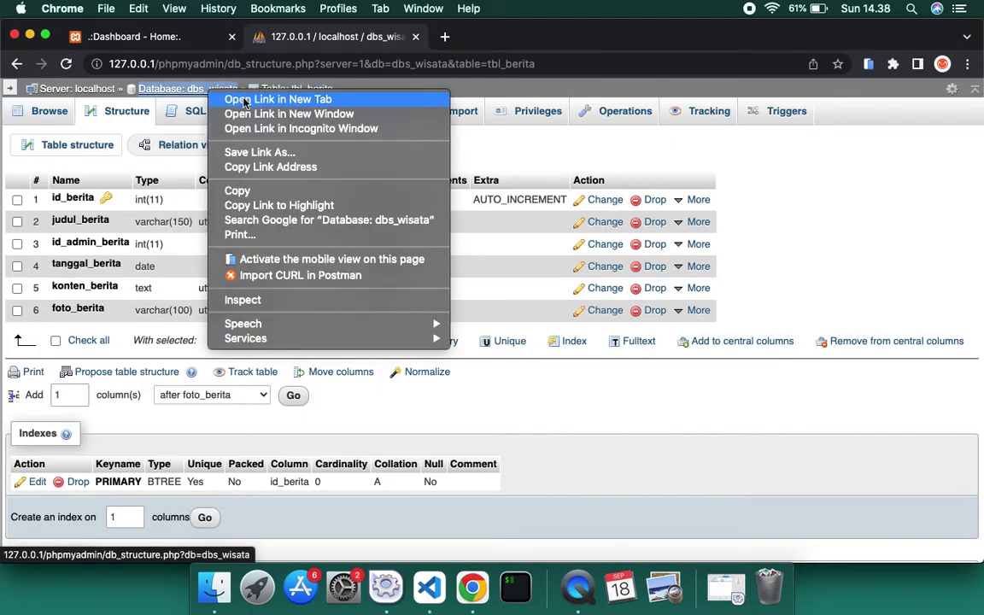
{"action": "left_click", "coordinate": [332, 99]}
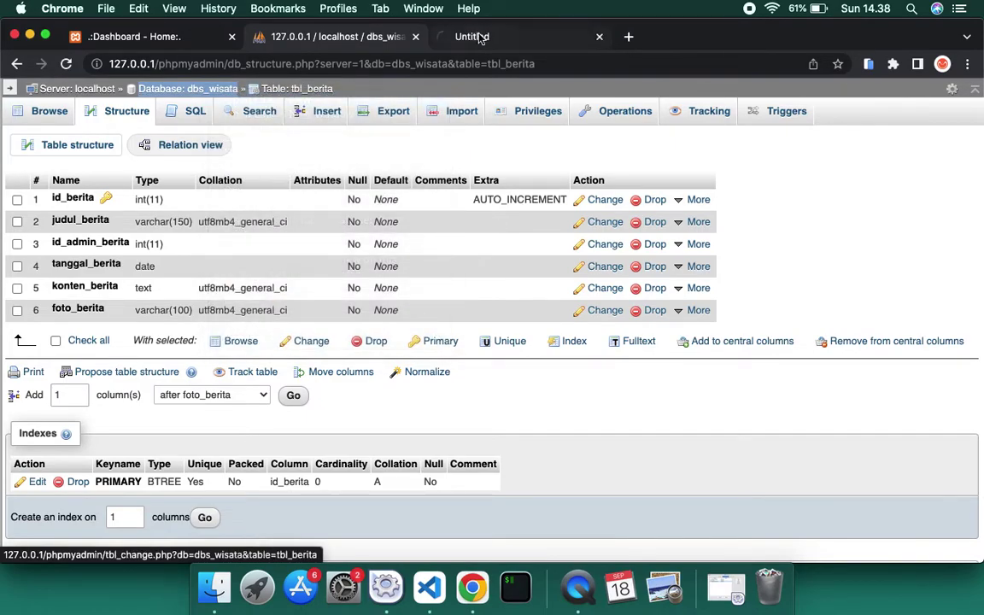
{"action": "left_click", "coordinate": [487, 38]}
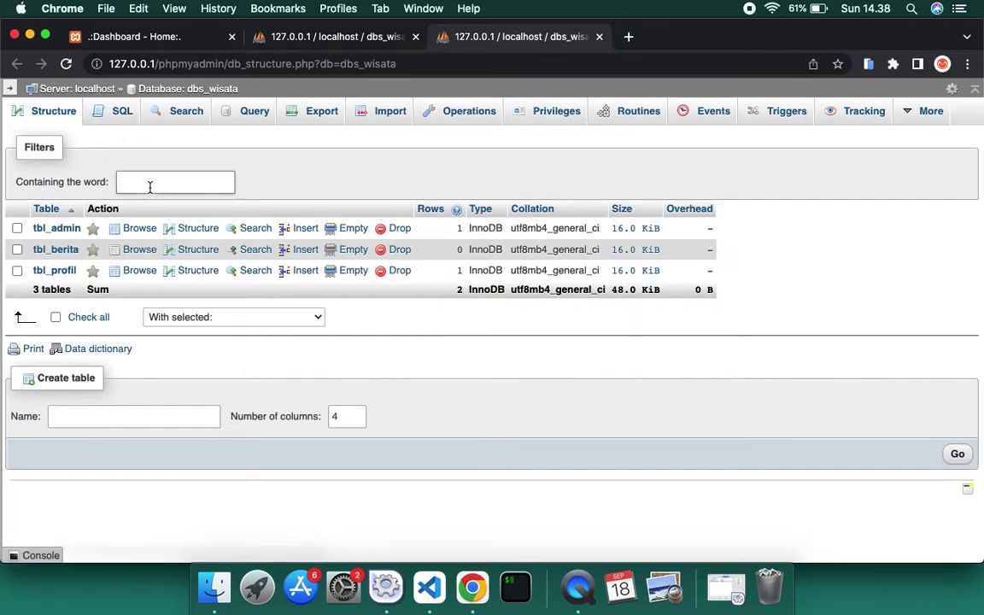
{"action": "left_click", "coordinate": [58, 230]}
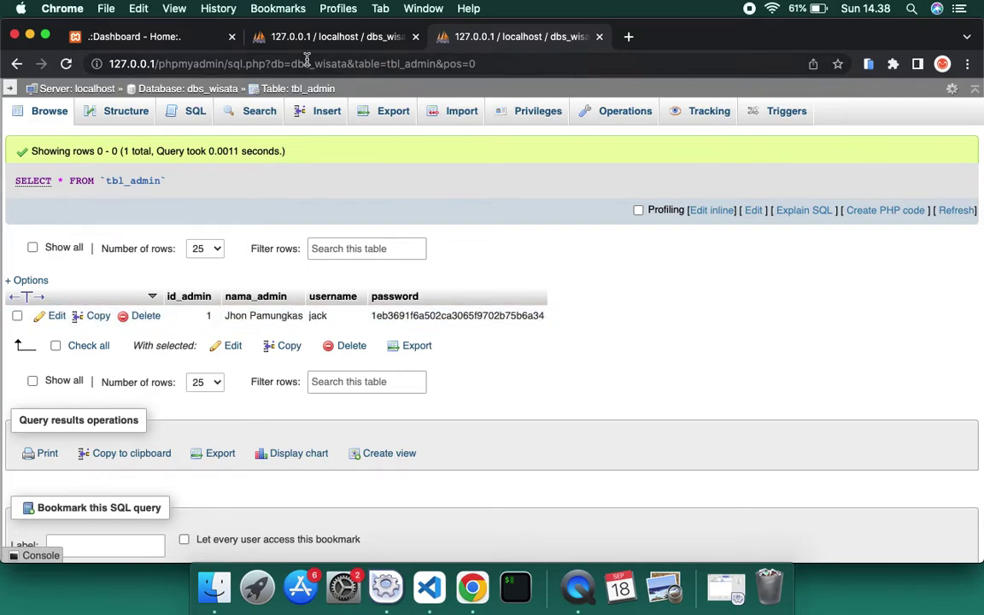
- Compare the id_admin_berita column of tbl_berita with the id_admin column in the structure of tbl_admin
{"action": "left_click", "coordinate": [278, 41]}
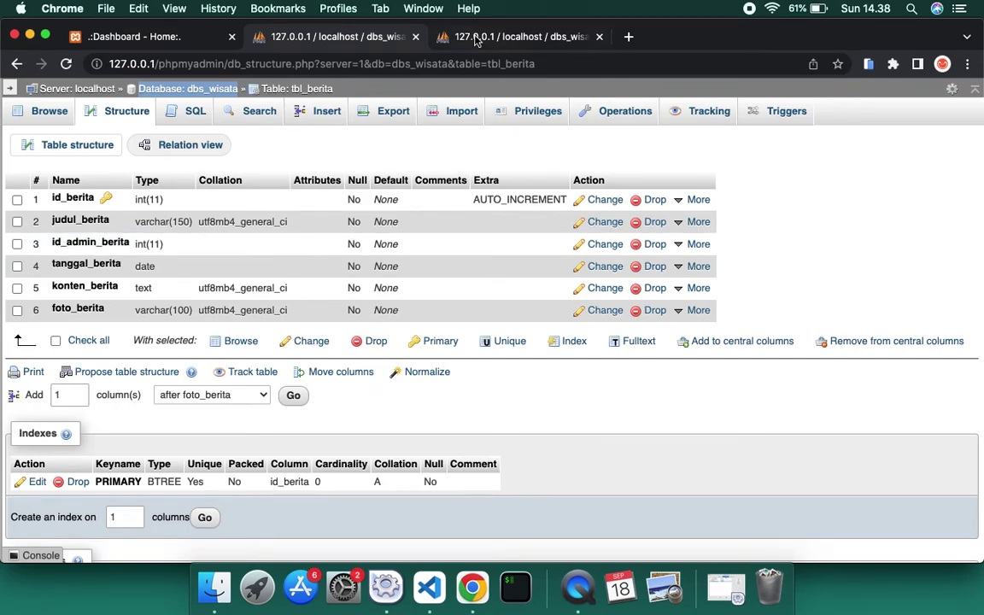
{"action": "left_click", "coordinate": [504, 36]}
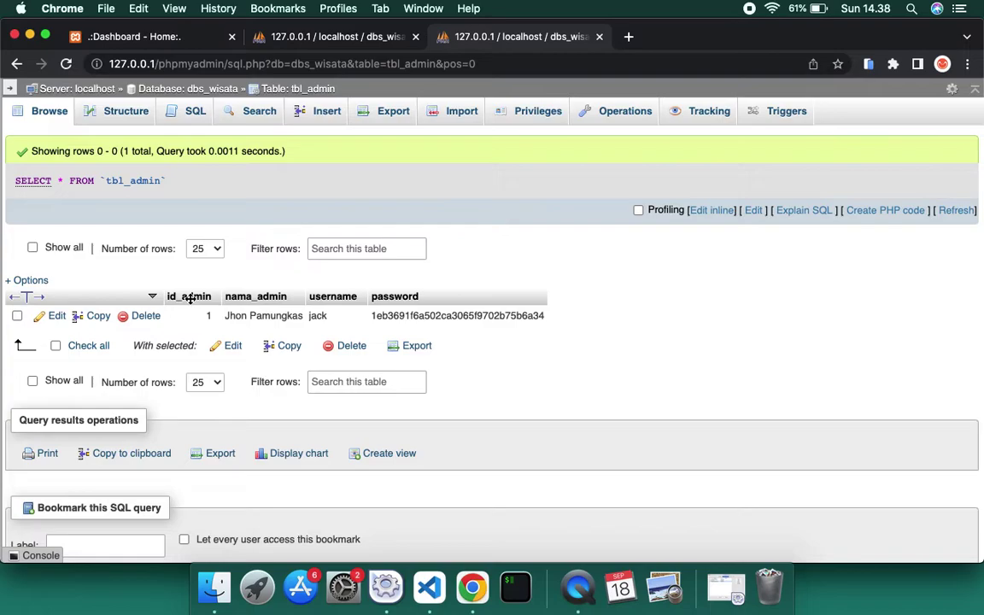
{"action": "left_click", "coordinate": [320, 36]}
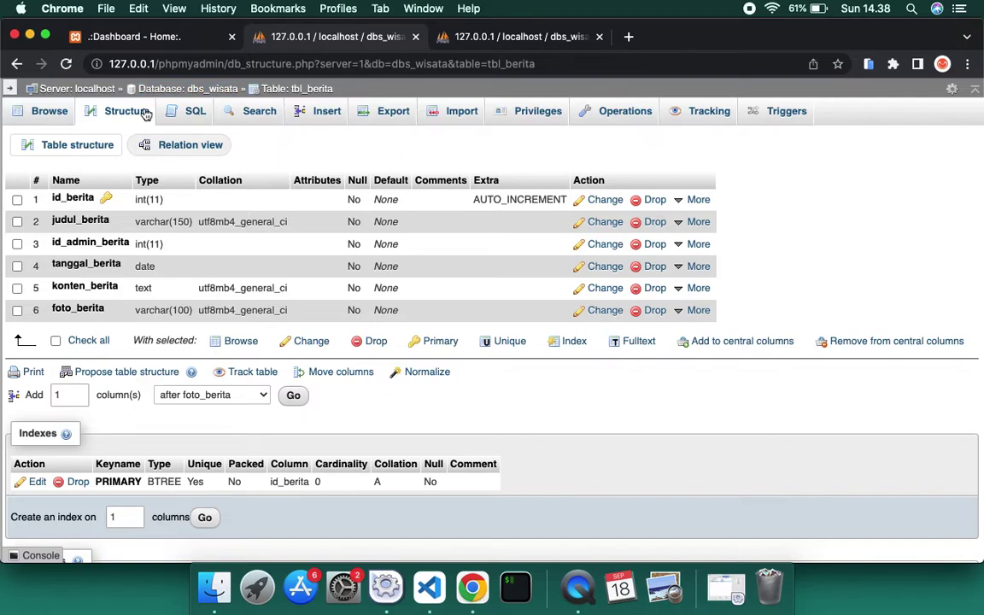
{"action": "left_click", "coordinate": [295, 89]}
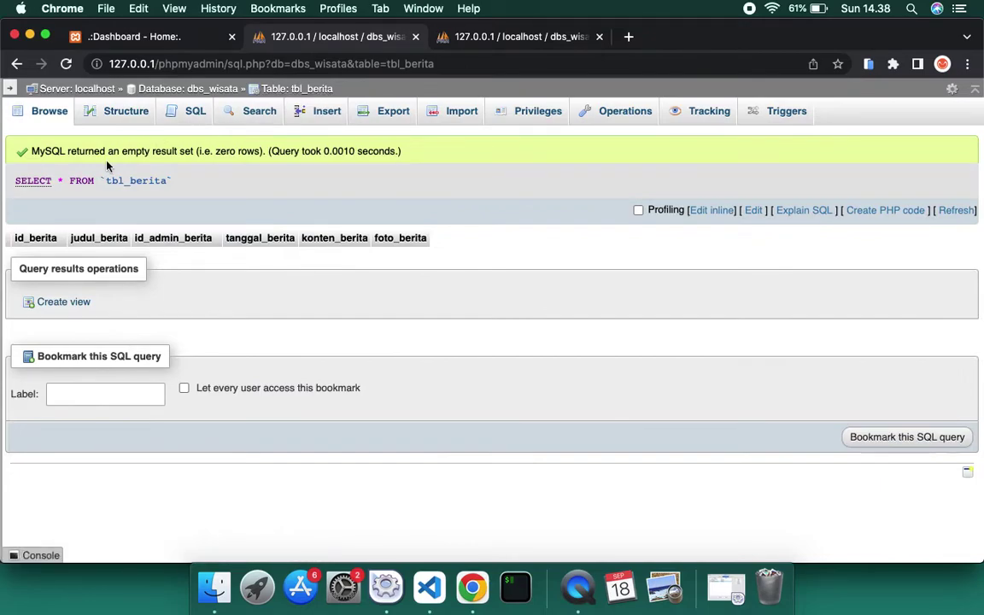
{"action": "left_click", "coordinate": [111, 119]}
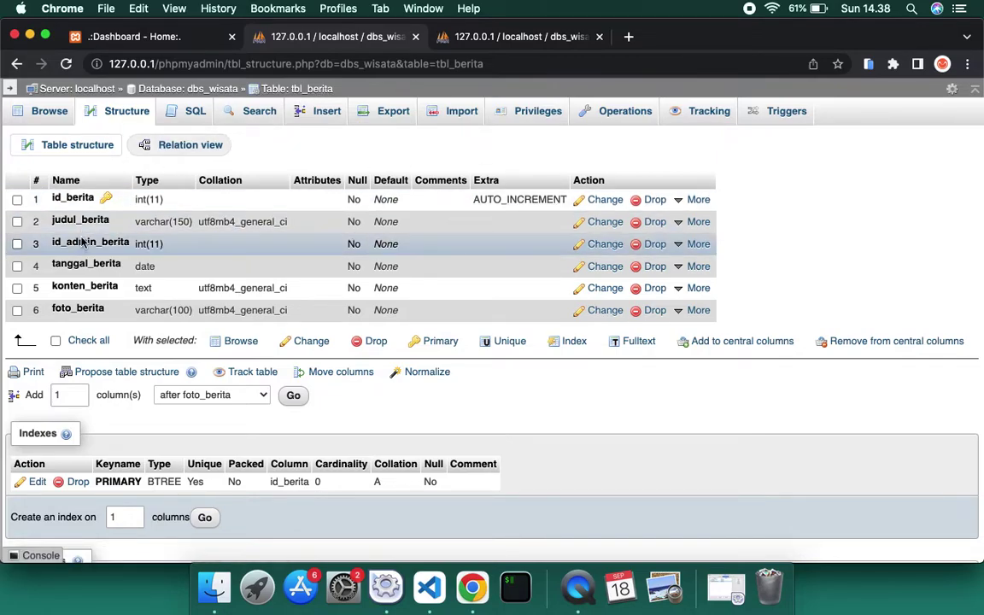
{"action": "left_click", "coordinate": [504, 36]}
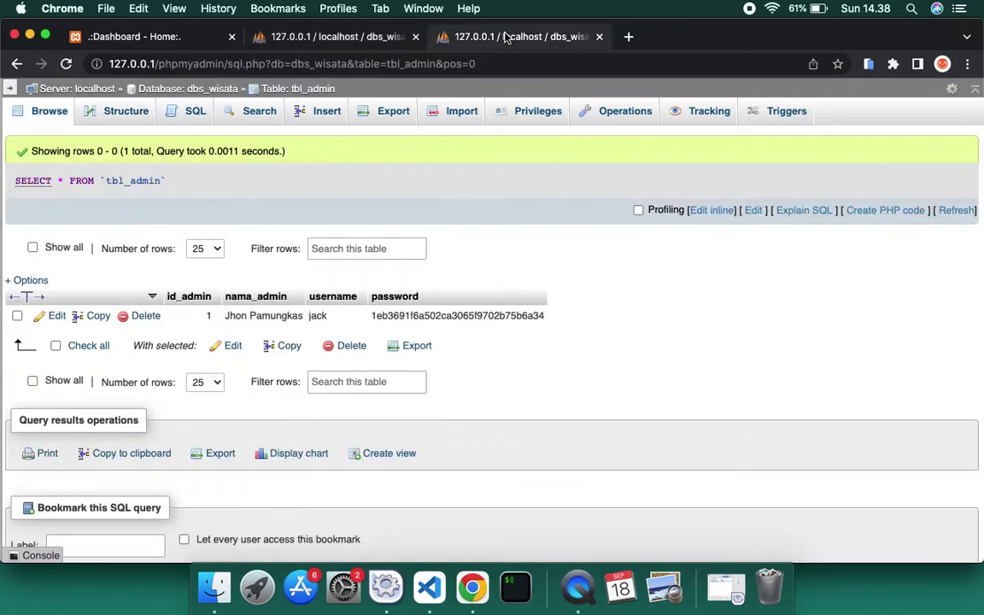
{"action": "left_click", "coordinate": [121, 112]}
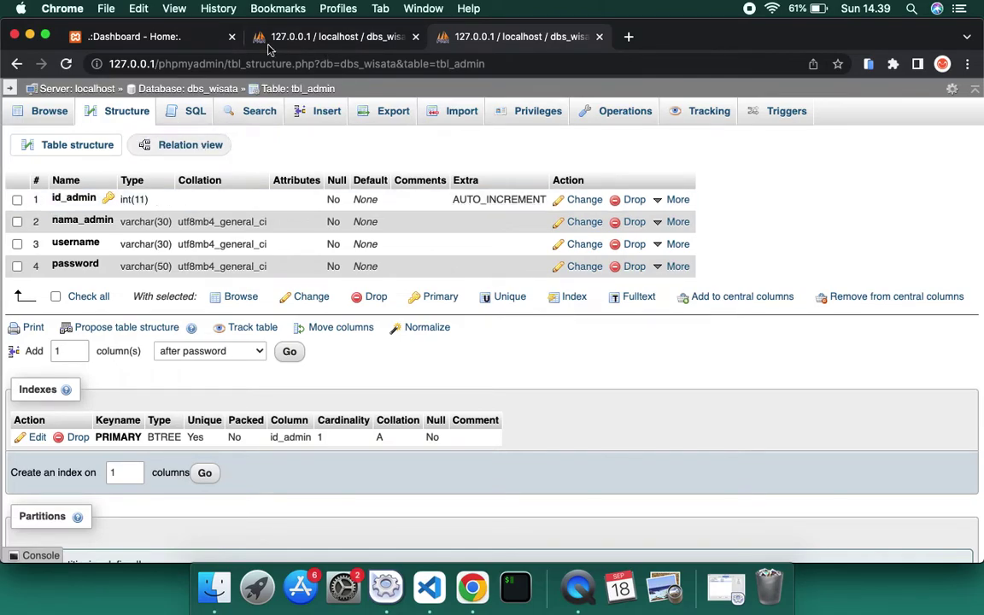
- Return to the structure of tbl_berita and open its relation view
{"action": "left_click", "coordinate": [306, 36]}
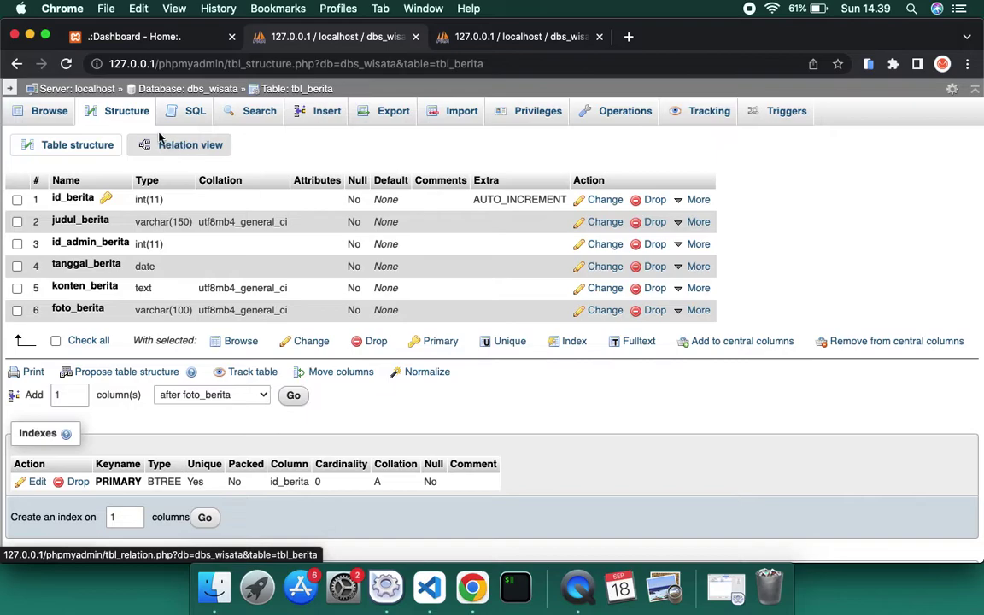
{"action": "left_click", "coordinate": [115, 122]}
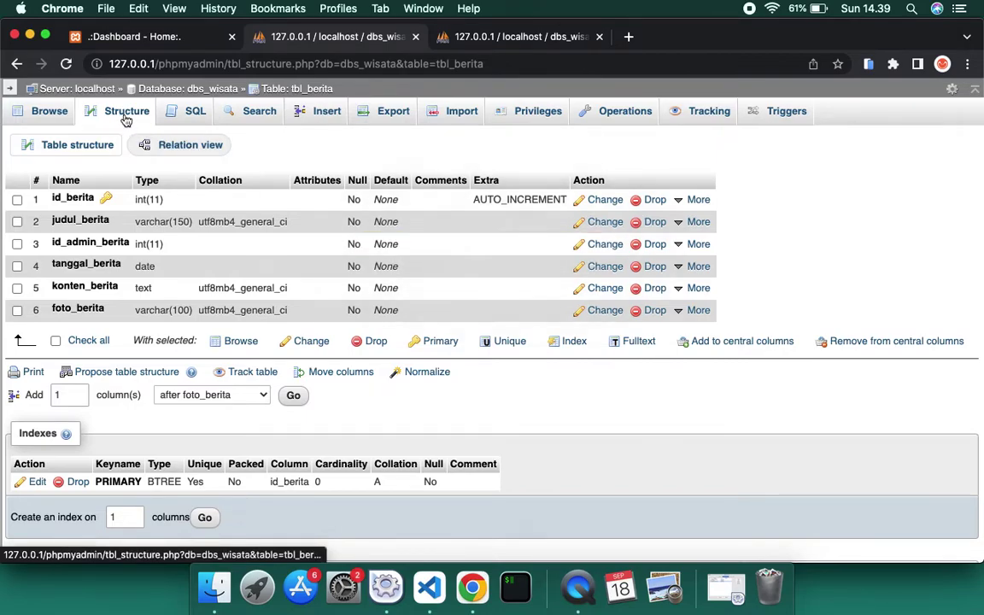
{"action": "left_click", "coordinate": [47, 115]}
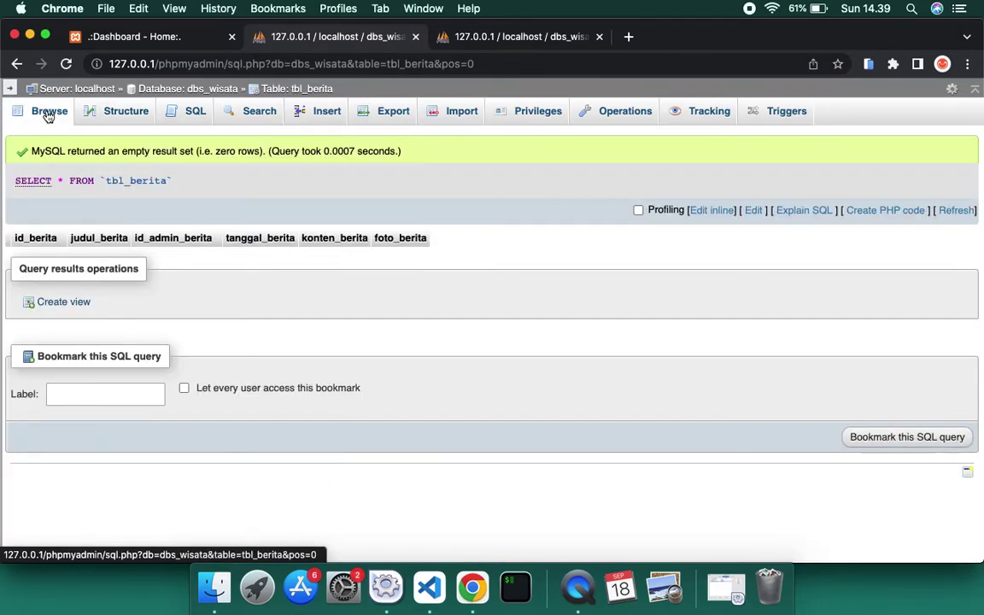
{"action": "left_click", "coordinate": [132, 119]}
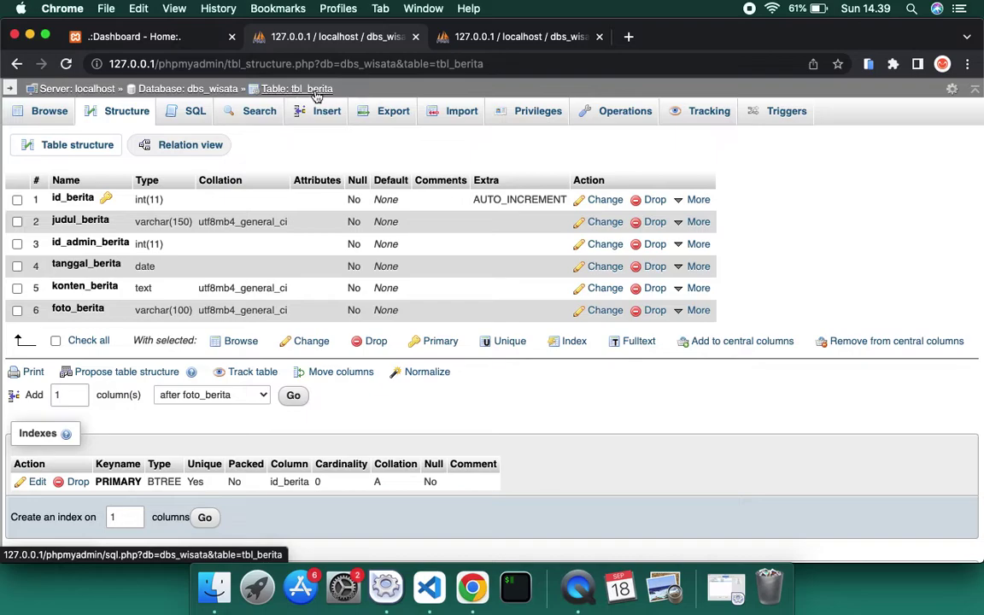
{"action": "left_click", "coordinate": [124, 114]}
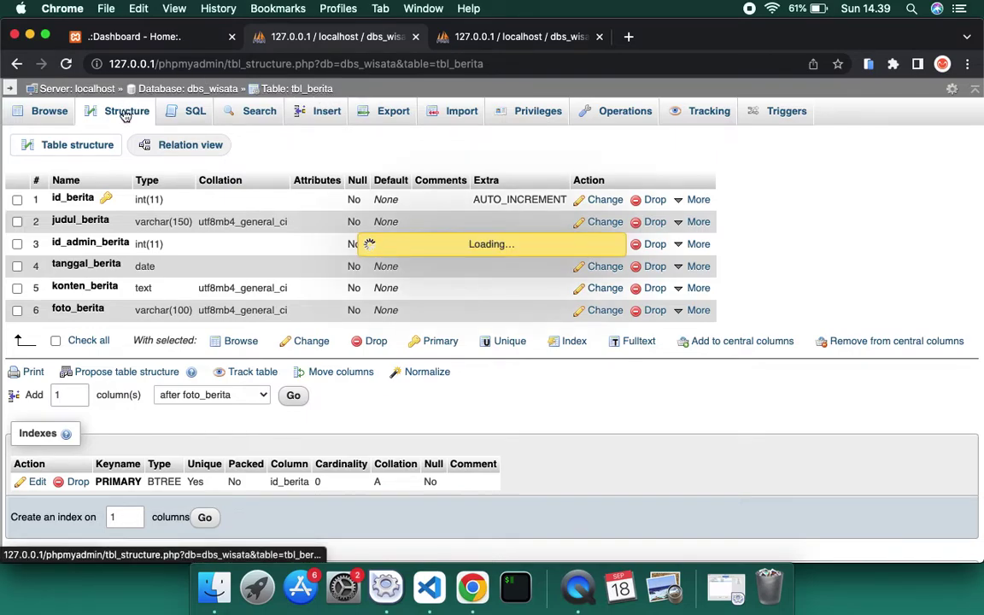
{"action": "left_click", "coordinate": [180, 150]}
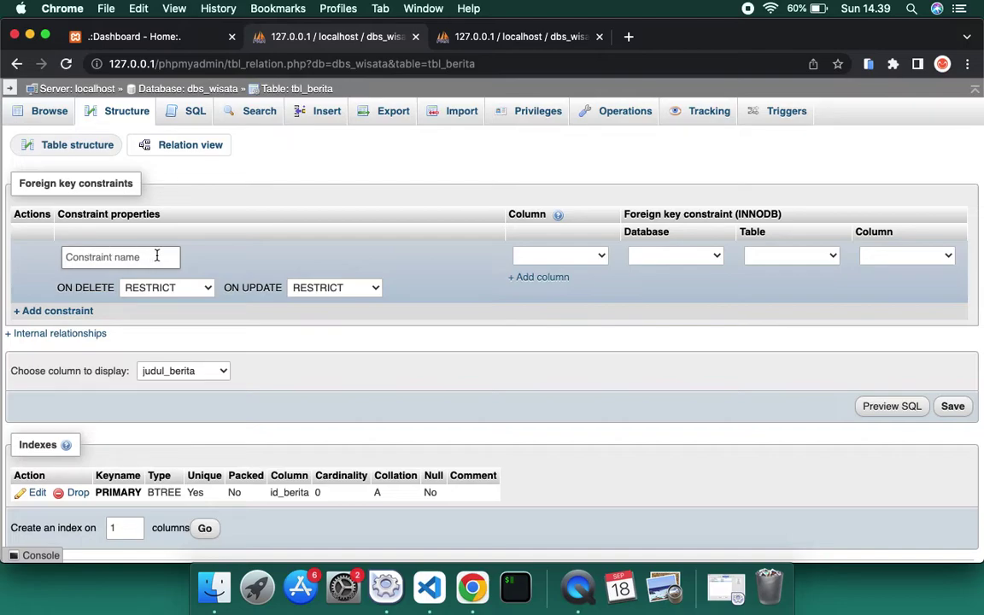
- Name the foreign key constraint fk_id_admin_berita and assign it to the id_admin_berita column
{"action": "left_click", "coordinate": [86, 255]}
{"action": "type", "text": "fk_"}
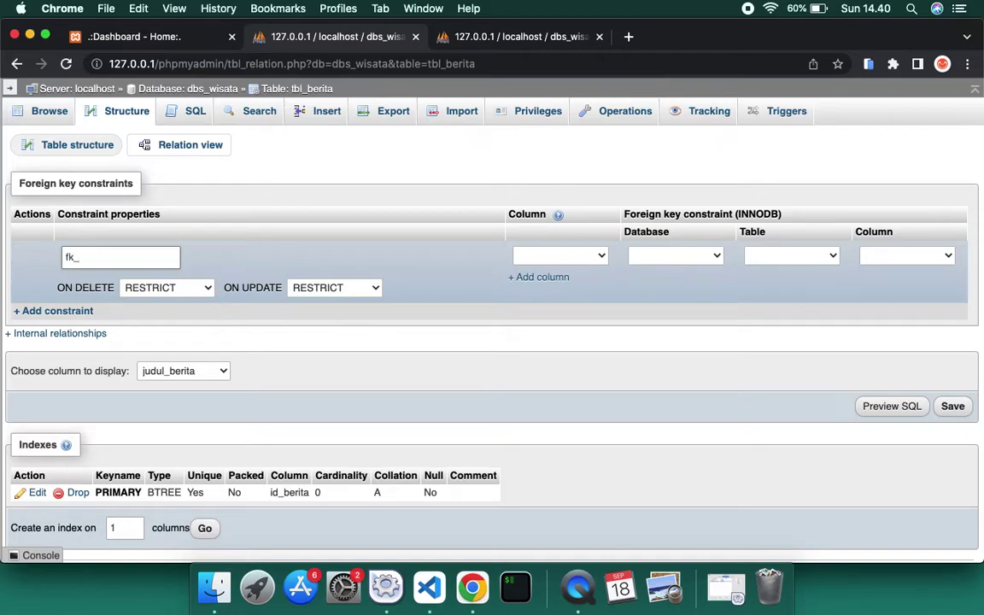
{"action": "type", "text": "id_admin_berita"}
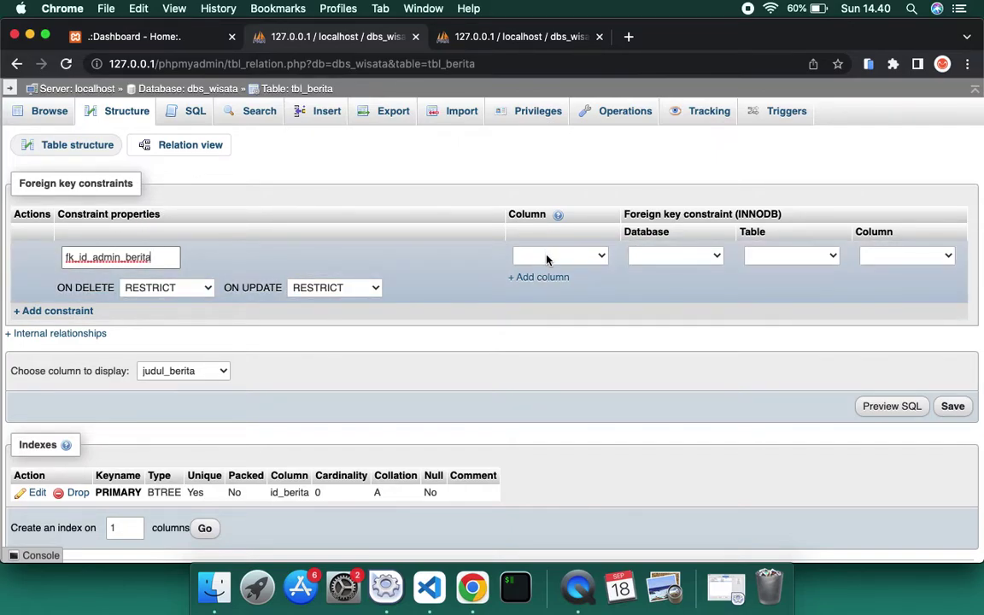
{"action": "left_click", "coordinate": [547, 259]}
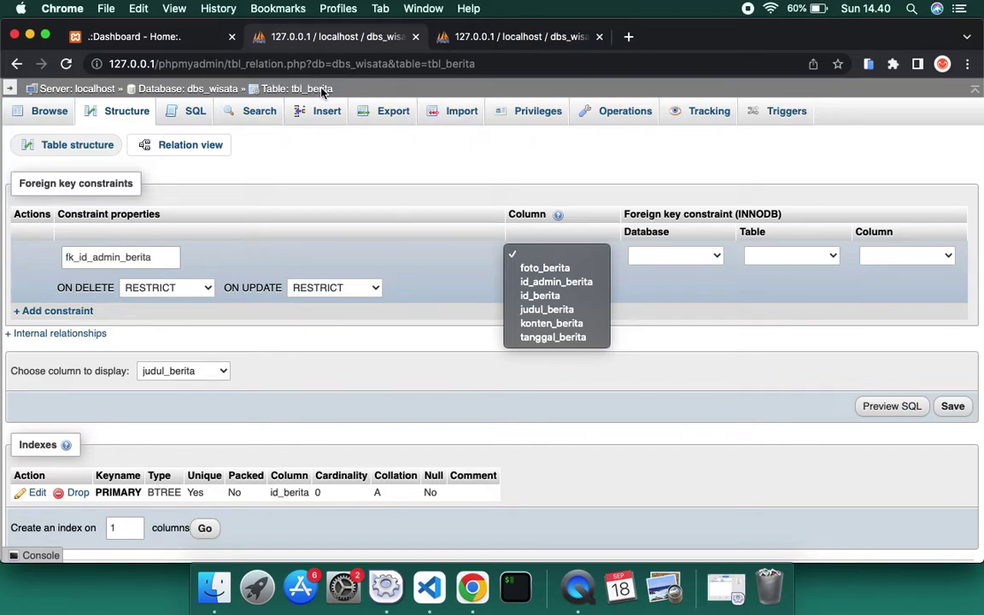
{"action": "left_click", "coordinate": [557, 282]}
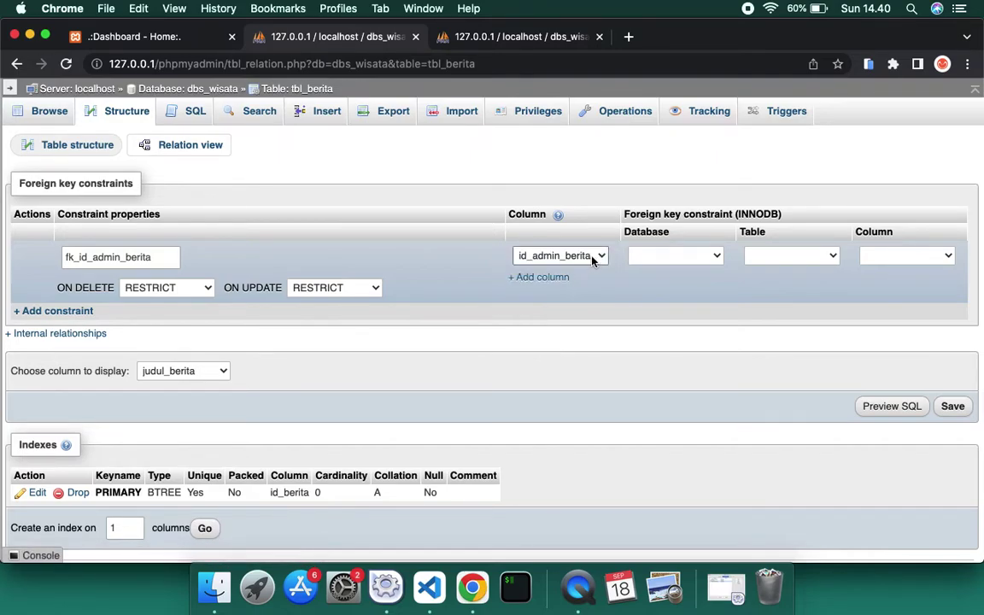
- Reference the id_admin column of tbl_admin in the dbs_wisata database from the fk_id_admin_berita constraint
{"action": "left_click", "coordinate": [692, 261]}
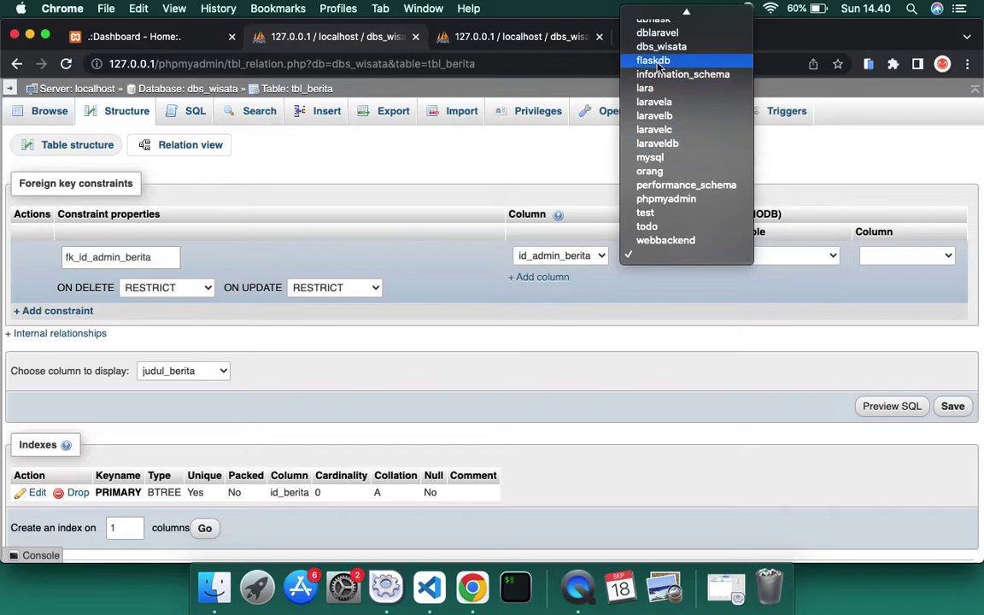
{"action": "left_click", "coordinate": [686, 50]}
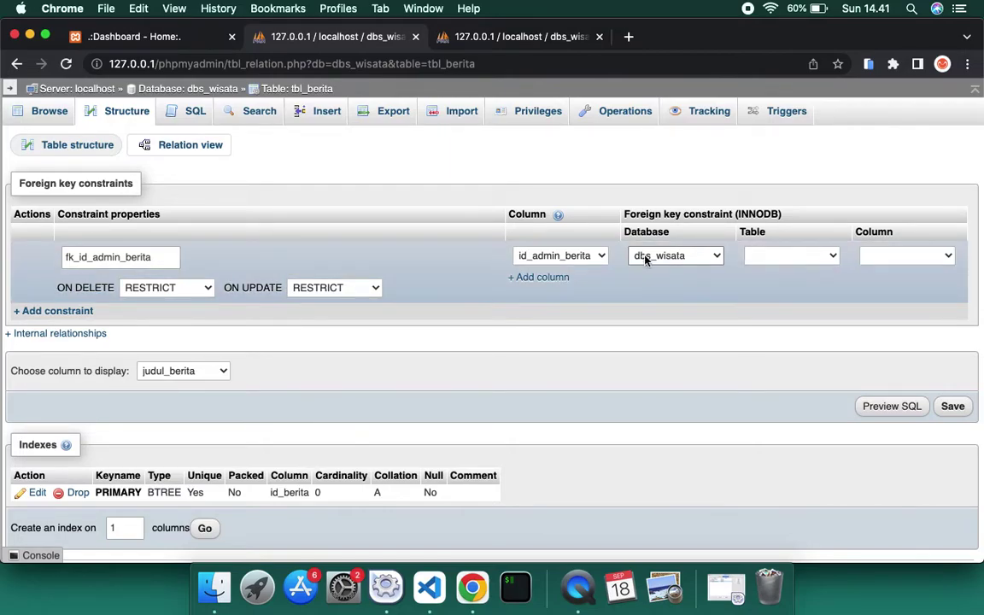
{"action": "left_click", "coordinate": [773, 256]}
{"action": "left_click", "coordinate": [773, 268]}
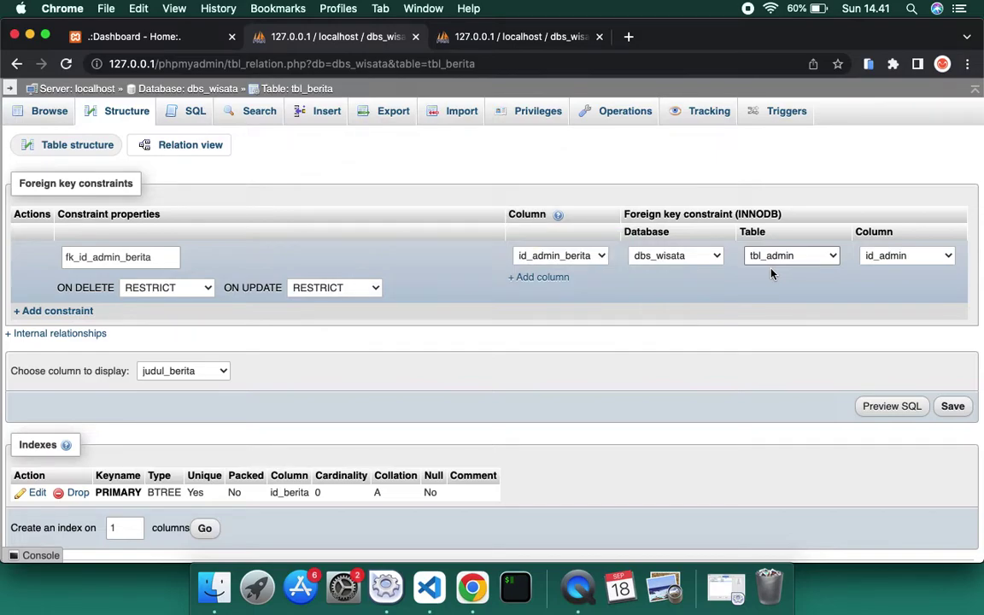
{"action": "left_click", "coordinate": [907, 258]}
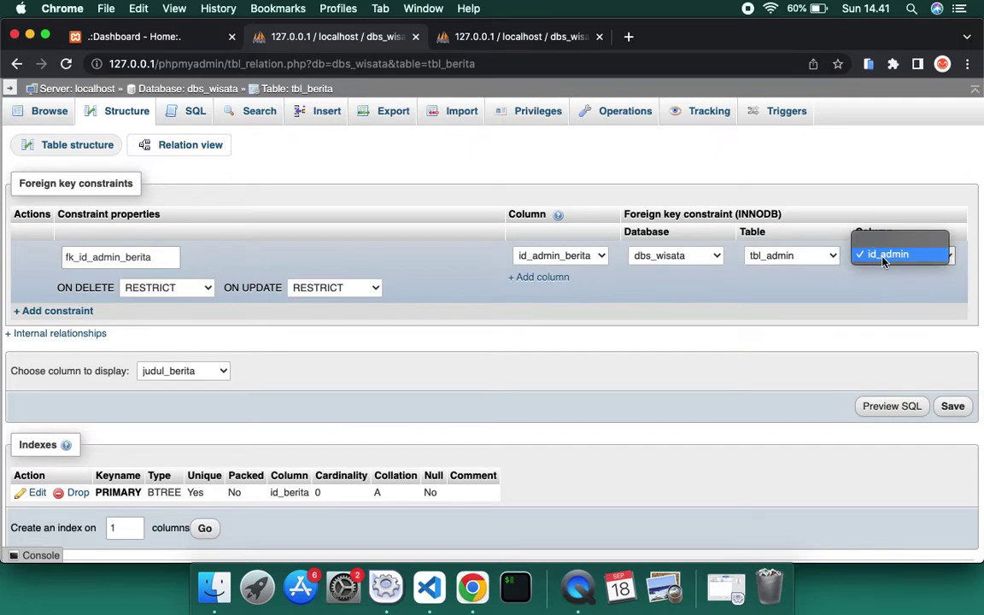
{"action": "left_click", "coordinate": [880, 260]}
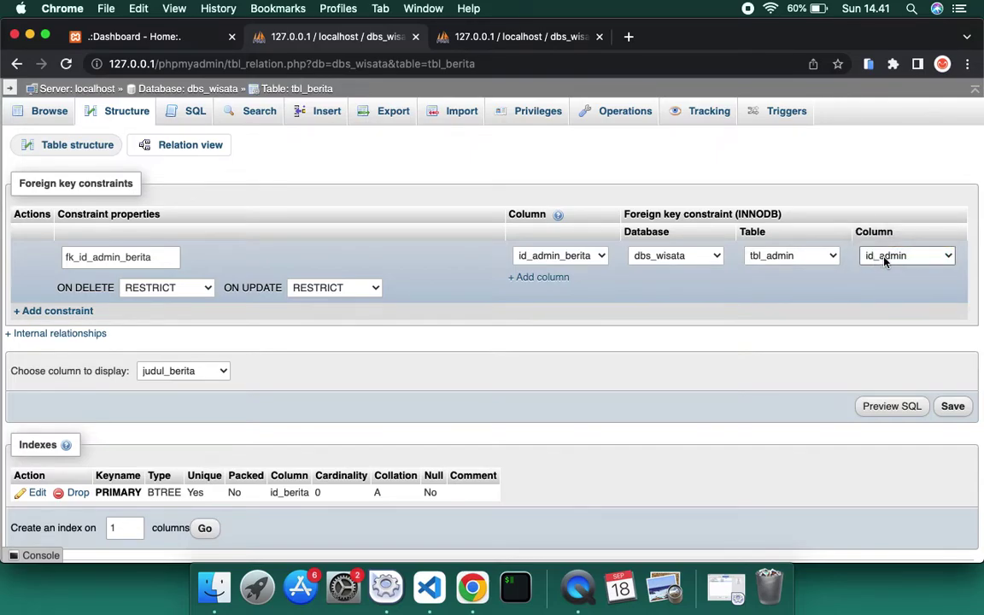
{"action": "left_click", "coordinate": [885, 261]}
{"action": "left_click", "coordinate": [835, 303]}
- Examine the available ON DELETE options of the foreign key constraint, keeping RESTRICT
{"action": "left_click", "coordinate": [194, 289]}
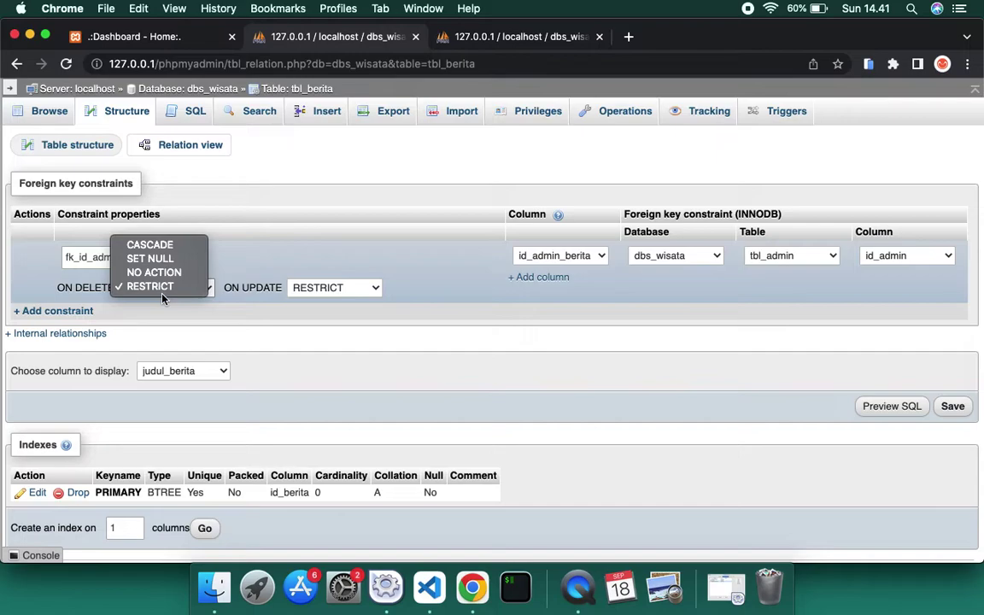
{"action": "left_click", "coordinate": [258, 334]}
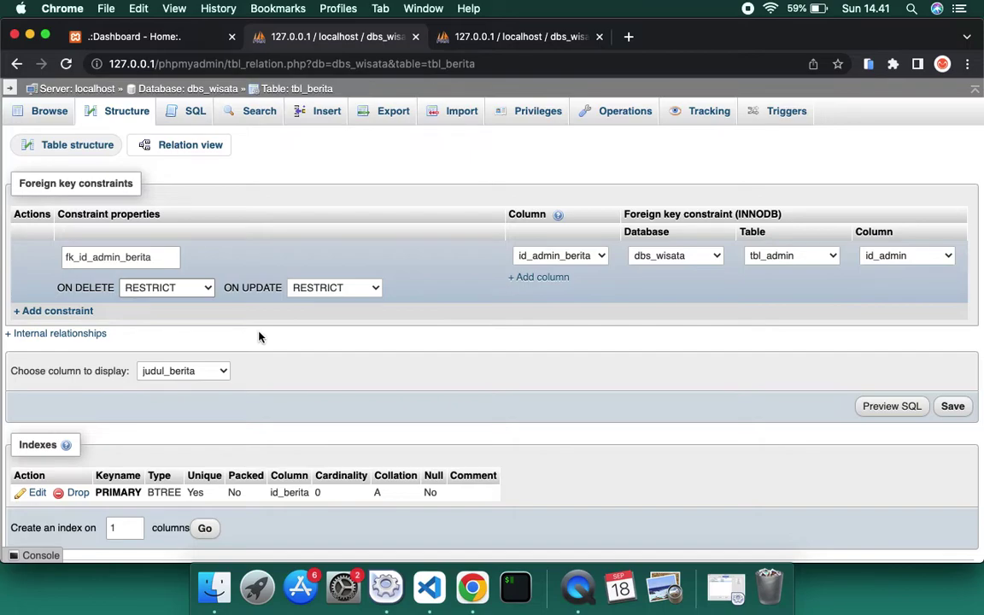
{"action": "left_click", "coordinate": [210, 290]}
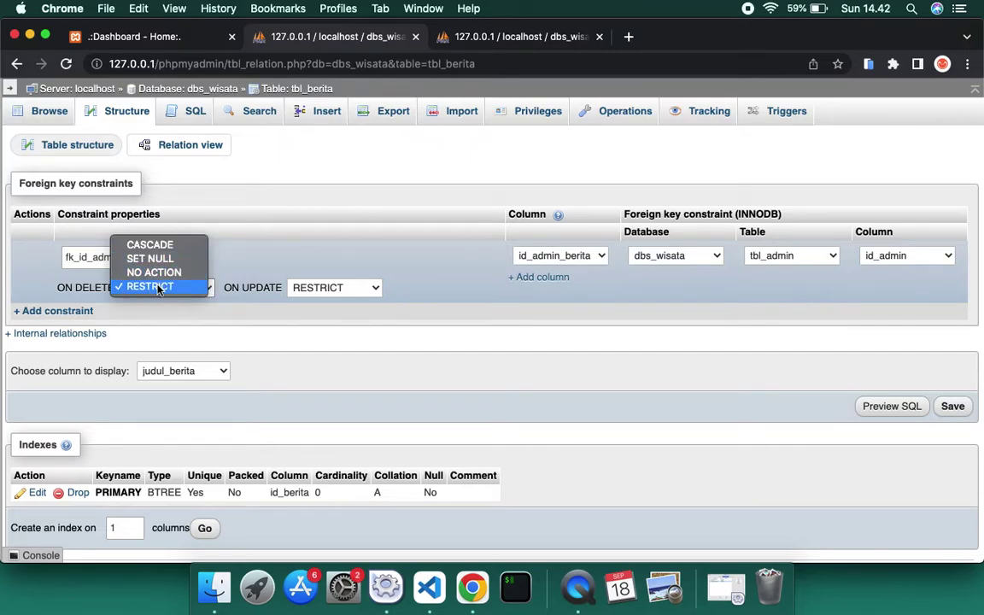
{"action": "left_click", "coordinate": [231, 333]}
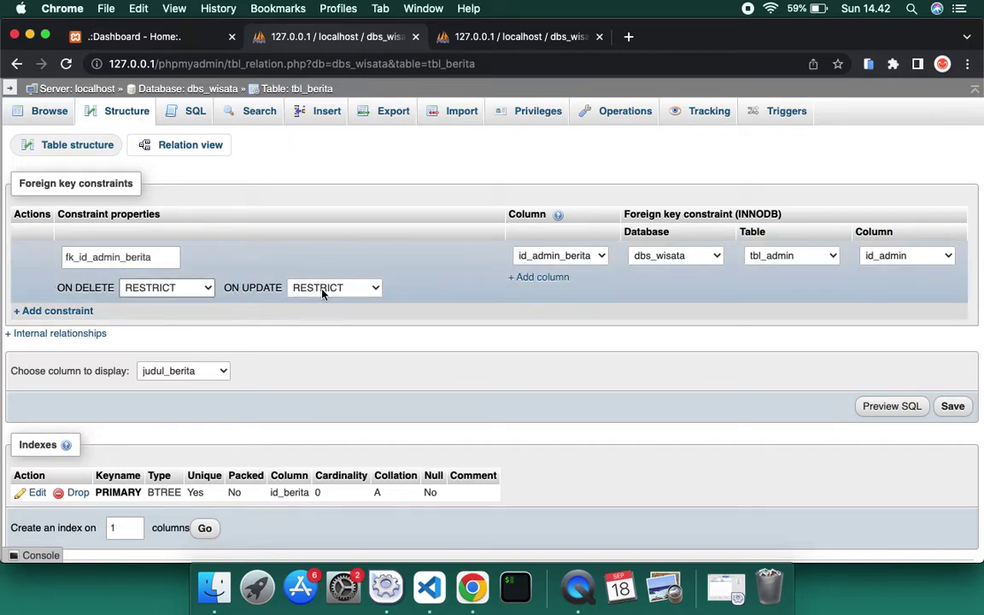
{"action": "left_click", "coordinate": [170, 287]}
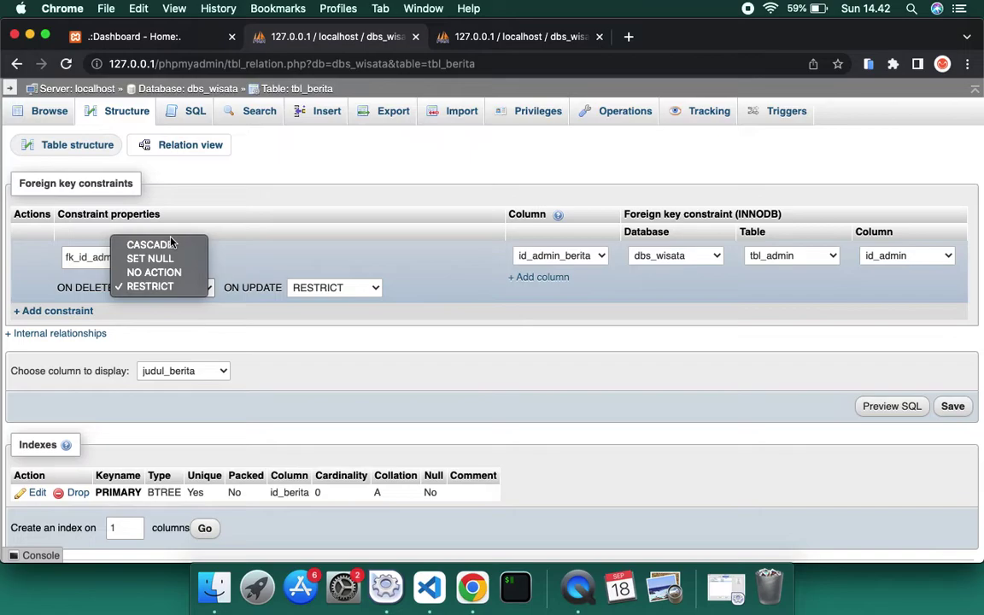
{"action": "left_click", "coordinate": [246, 246]}
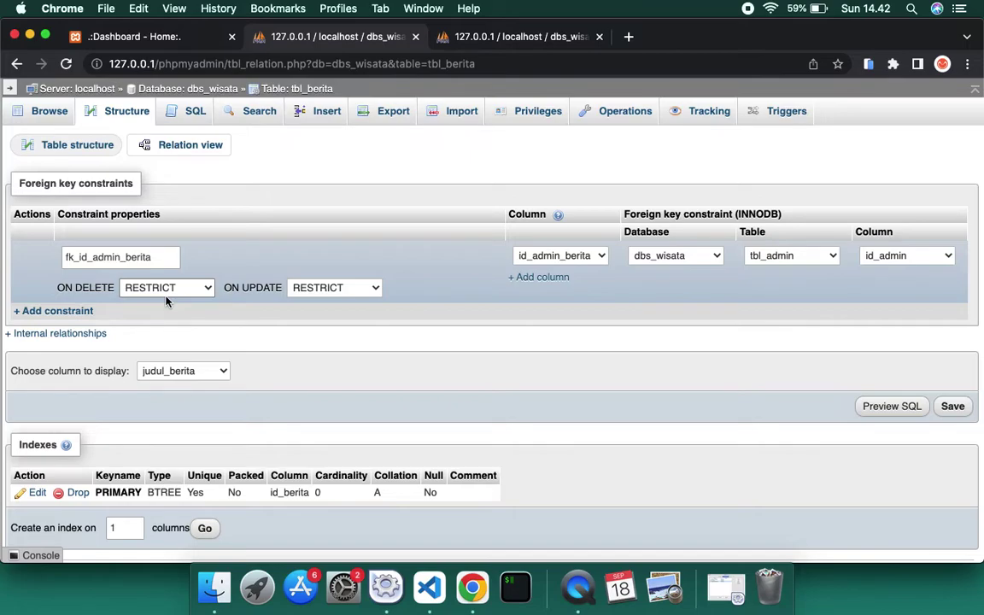
{"action": "left_click", "coordinate": [194, 288]}
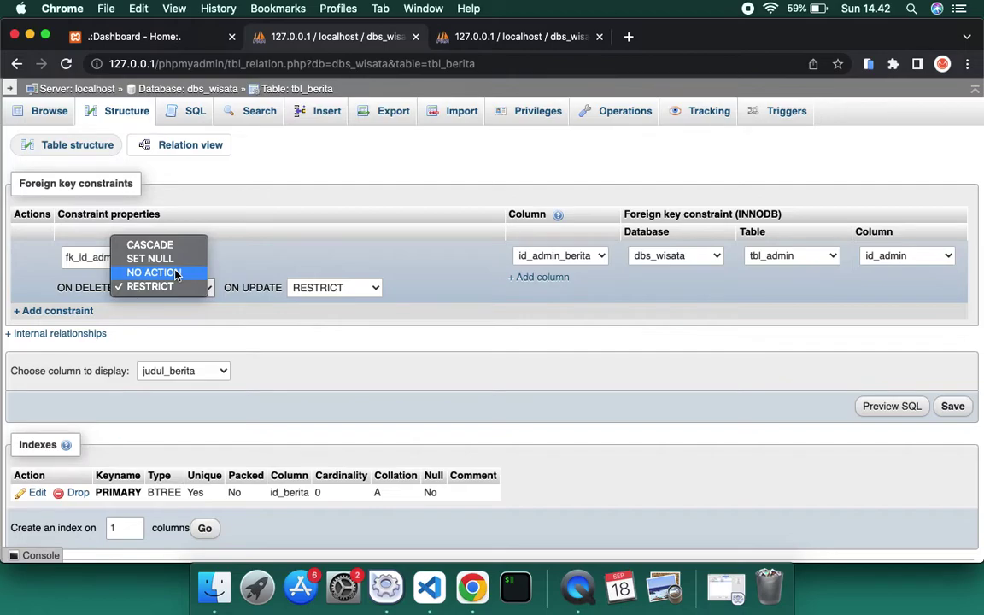
{"action": "left_click", "coordinate": [223, 237]}
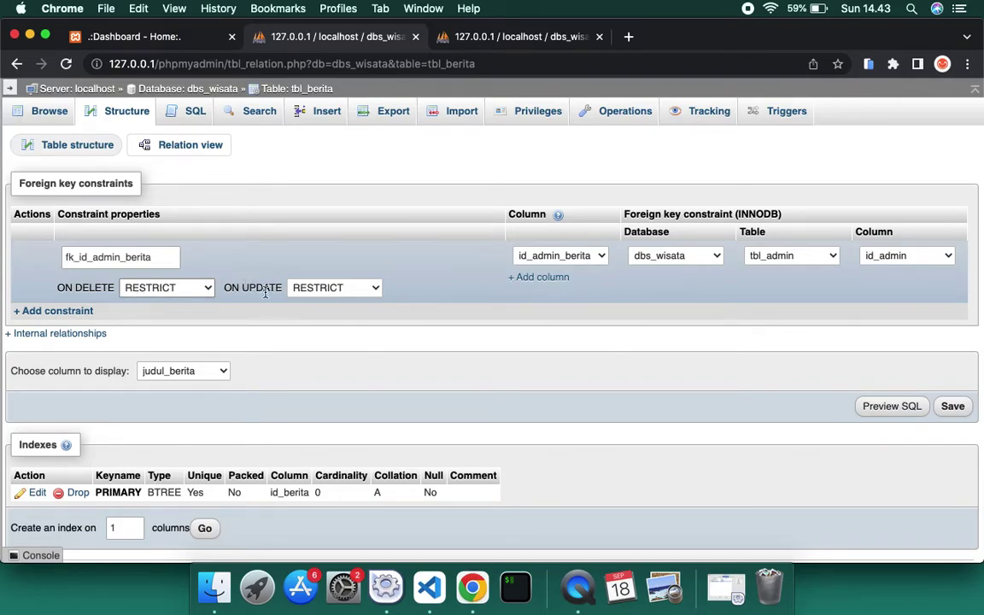
- Set the constraint's ON UPDATE action to CASCADE and save the foreign key
{"action": "left_click", "coordinate": [323, 290]}
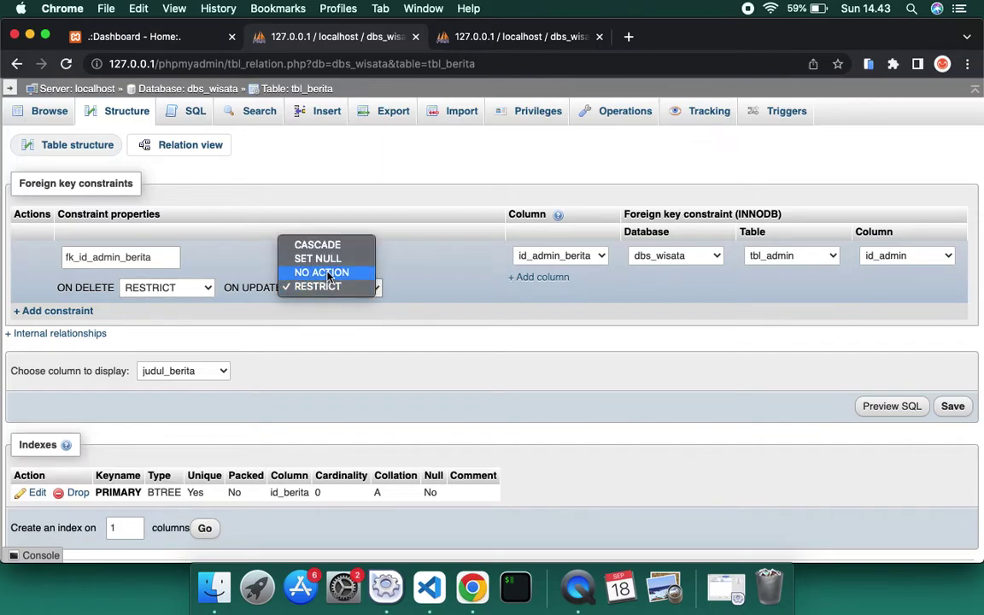
{"action": "left_click", "coordinate": [346, 246]}
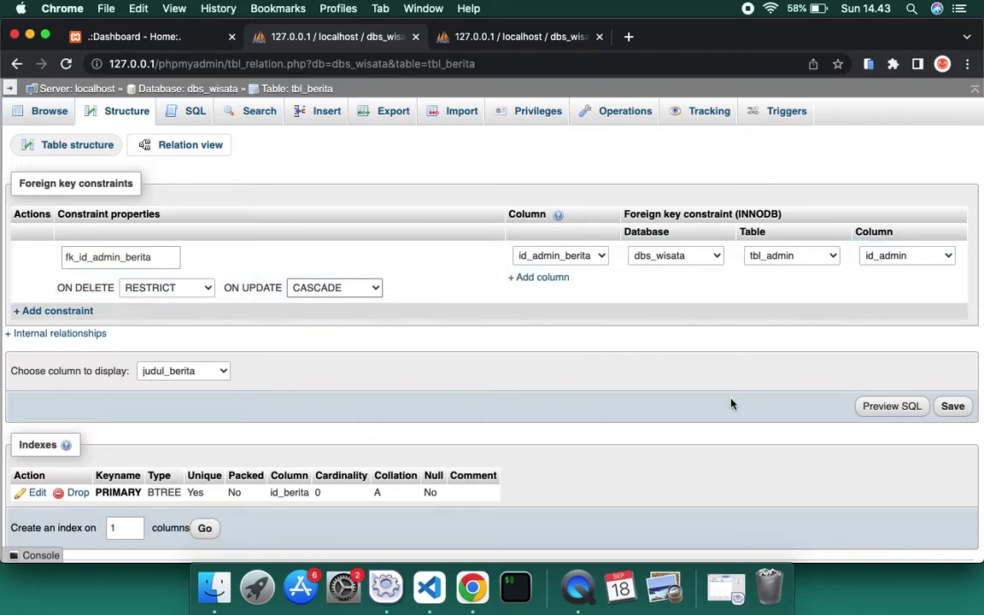
{"action": "left_click", "coordinate": [951, 406]}
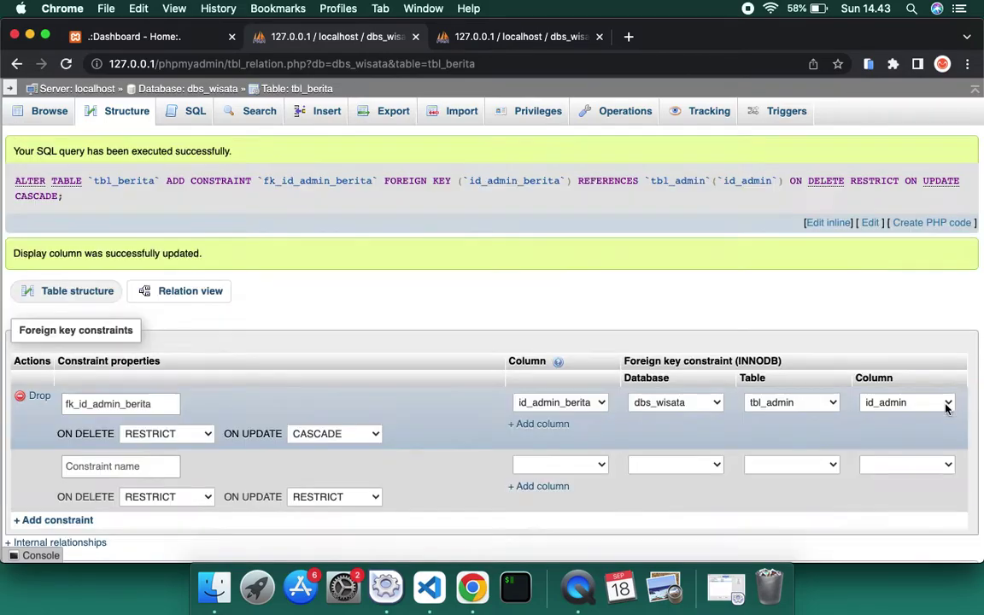
- Review the saved foreign key constraint and the table structure of tbl_berita
{"action": "scroll", "coordinate": [280, 314], "scroll_direction": "down", "scroll_amount": 5}
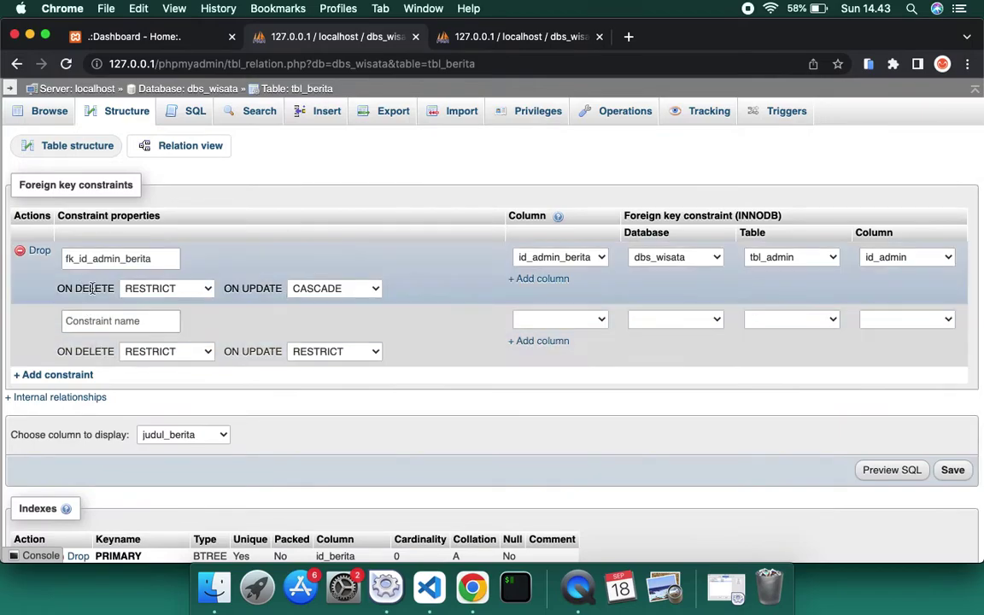
{"action": "scroll", "coordinate": [587, 266], "scroll_direction": "up", "scroll_amount": 3}
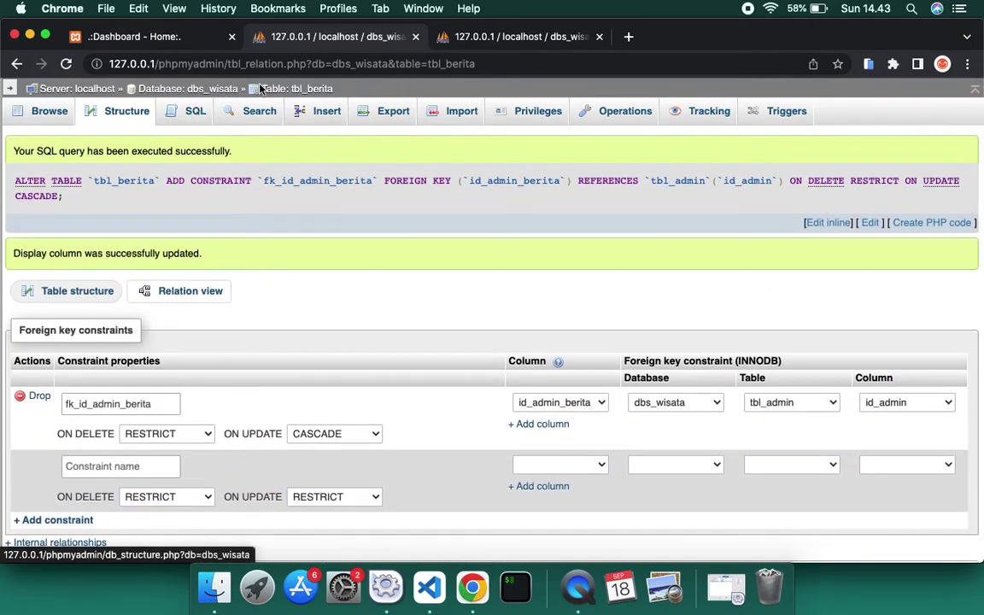
{"action": "left_click", "coordinate": [300, 92]}
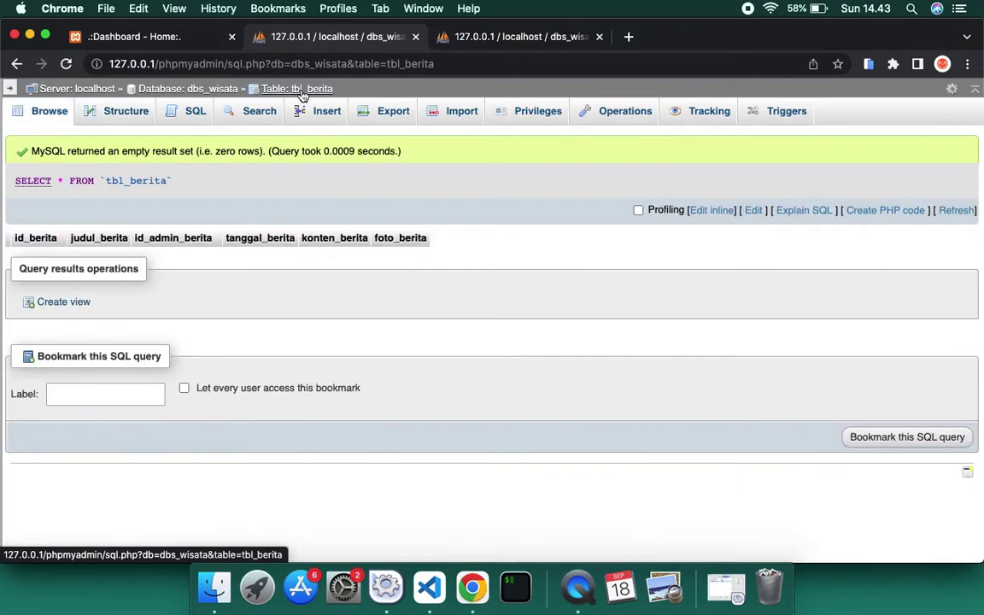
{"action": "left_click", "coordinate": [121, 118]}
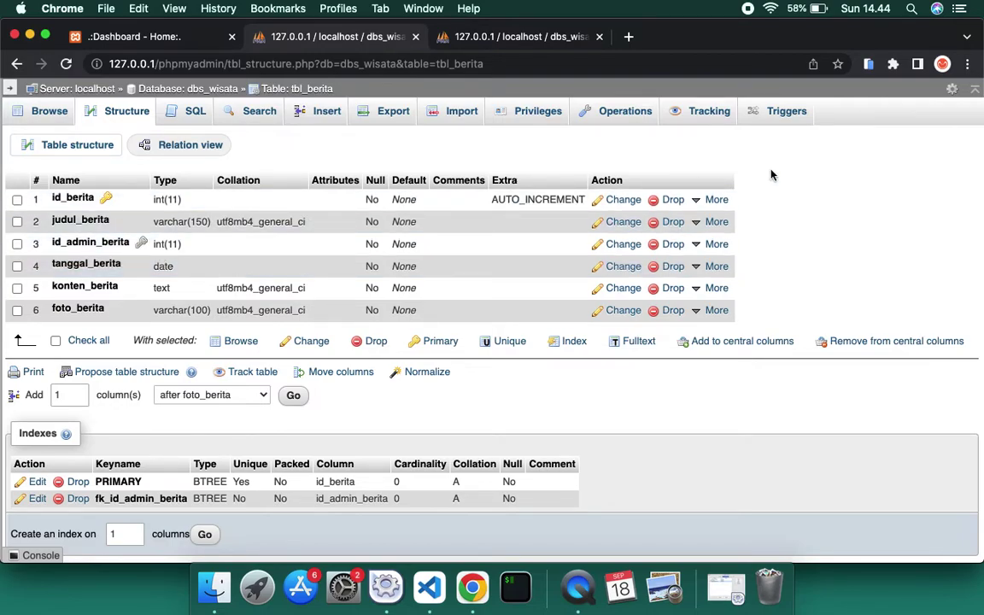
- Open the insert form of tbl_berita and view the values offered for id_admin_berita
{"action": "left_click", "coordinate": [328, 115]}
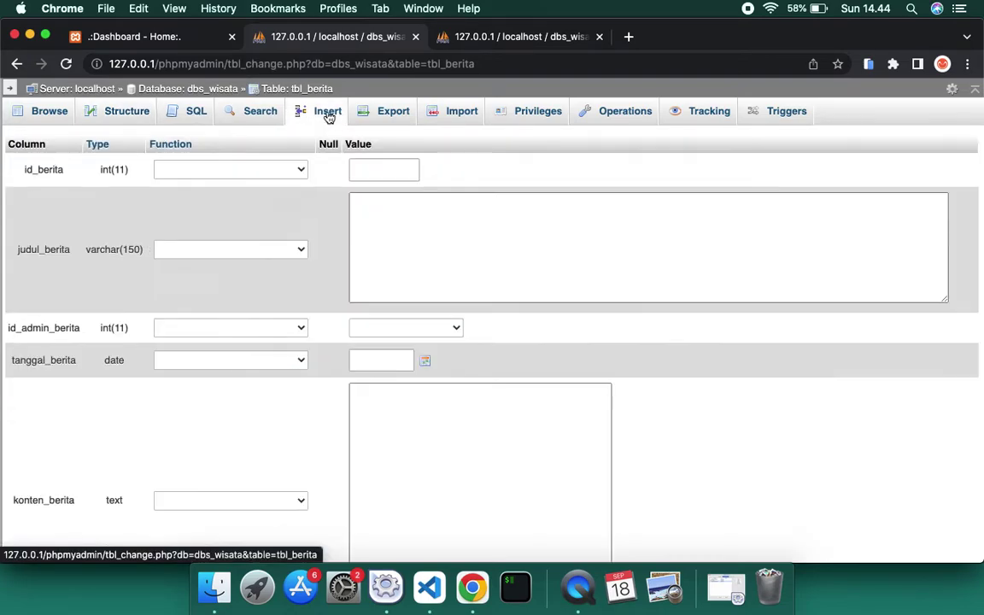
{"action": "scroll", "coordinate": [450, 341], "scroll_direction": "down", "scroll_amount": 1}
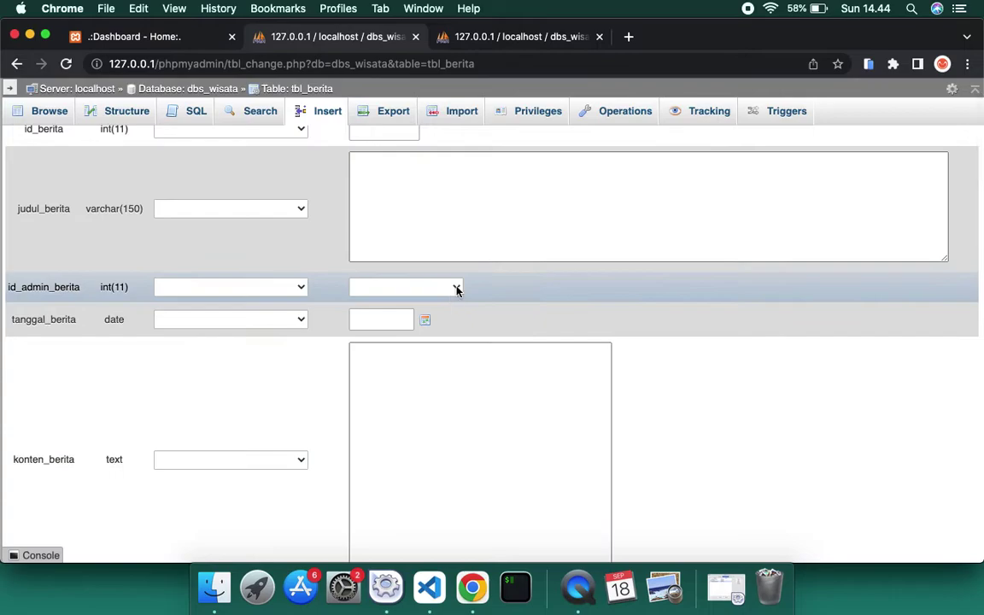
{"action": "left_click", "coordinate": [457, 288]}
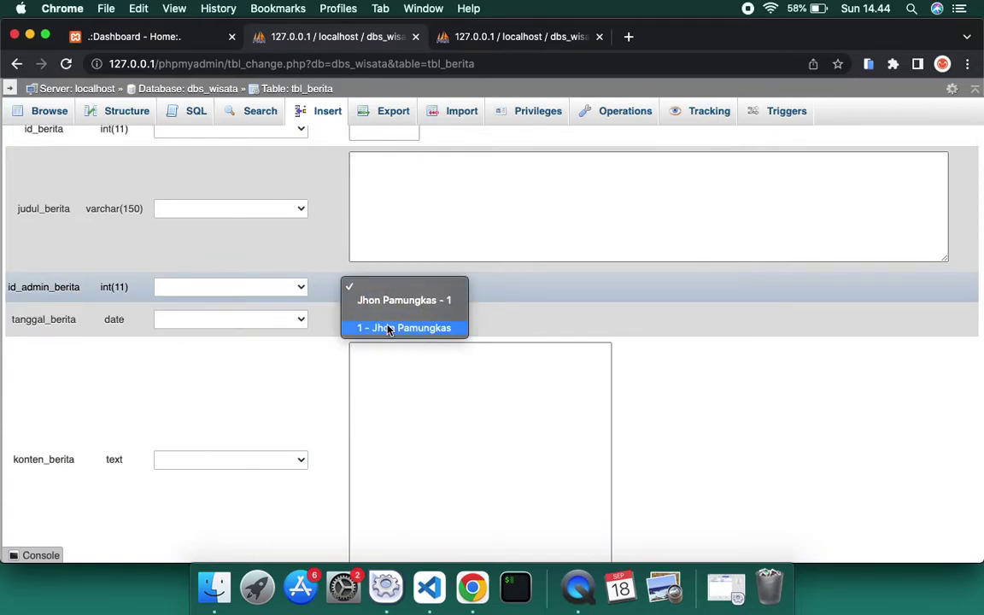
{"action": "left_click", "coordinate": [499, 37]}
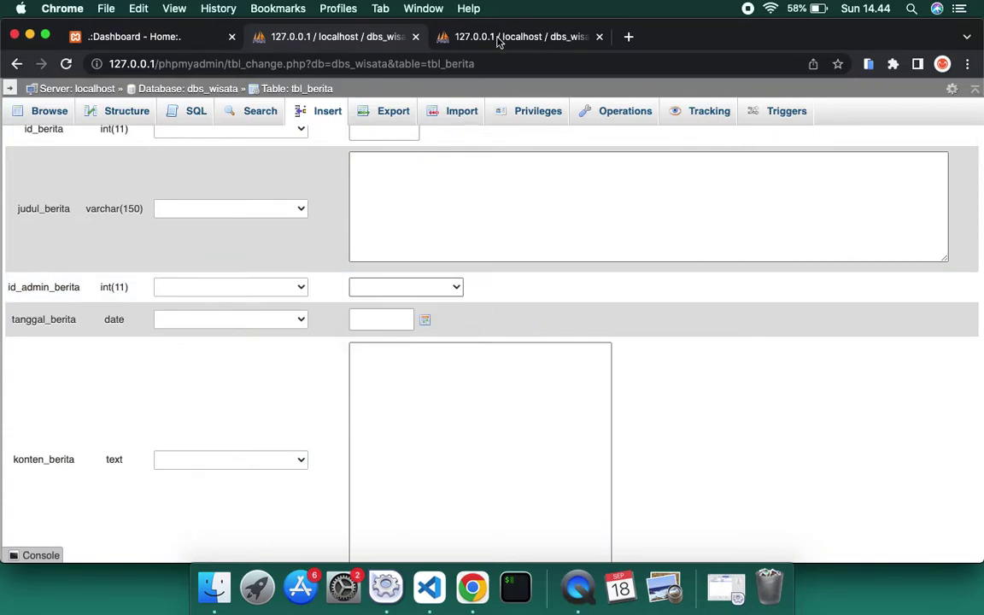
- Compare the records of tbl_admin with the id_admin_berita choices in the insert form of tbl_berita
{"action": "left_click", "coordinate": [498, 38]}
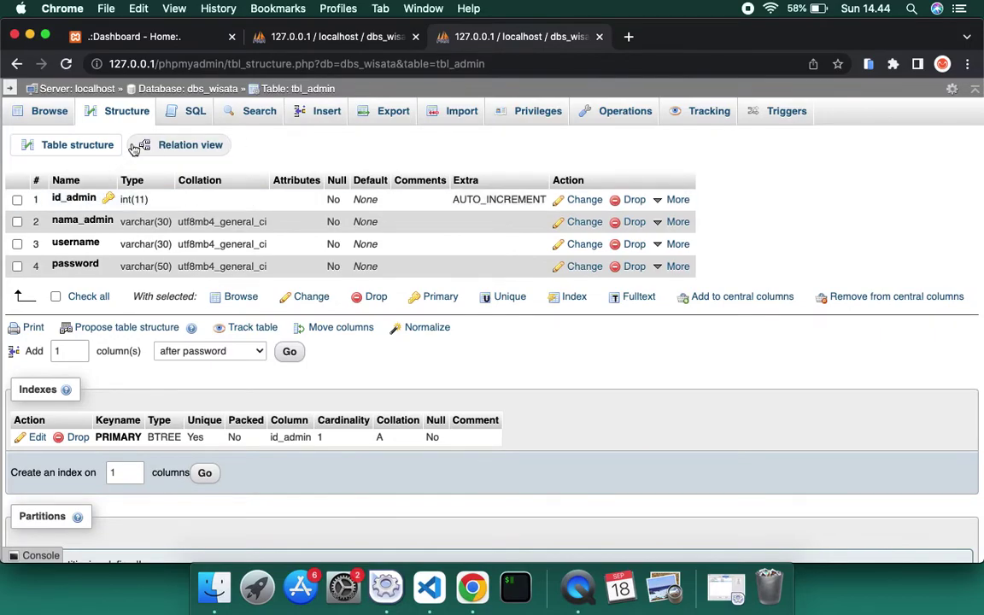
{"action": "left_click", "coordinate": [45, 112]}
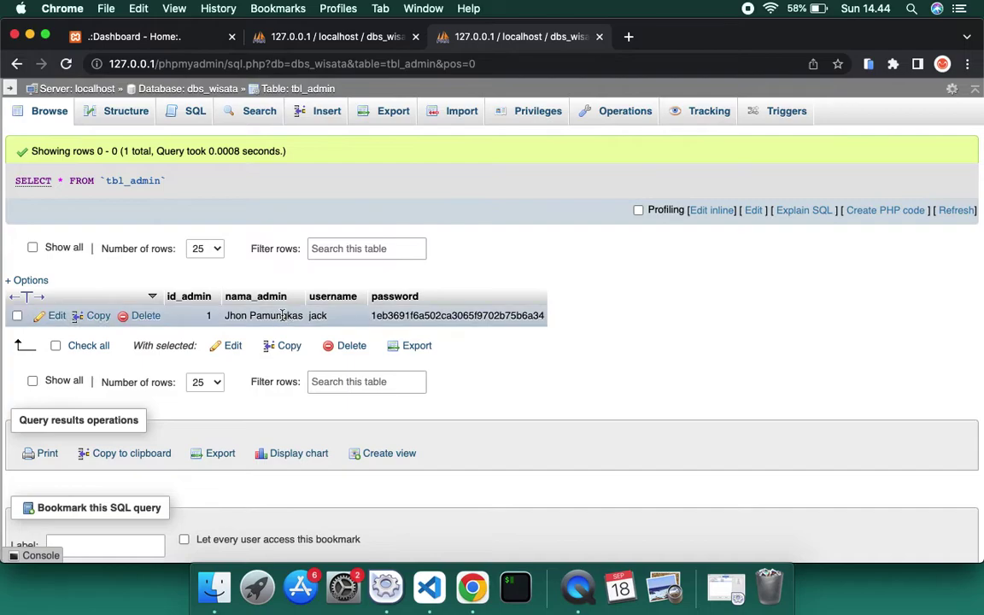
{"action": "left_click", "coordinate": [291, 35]}
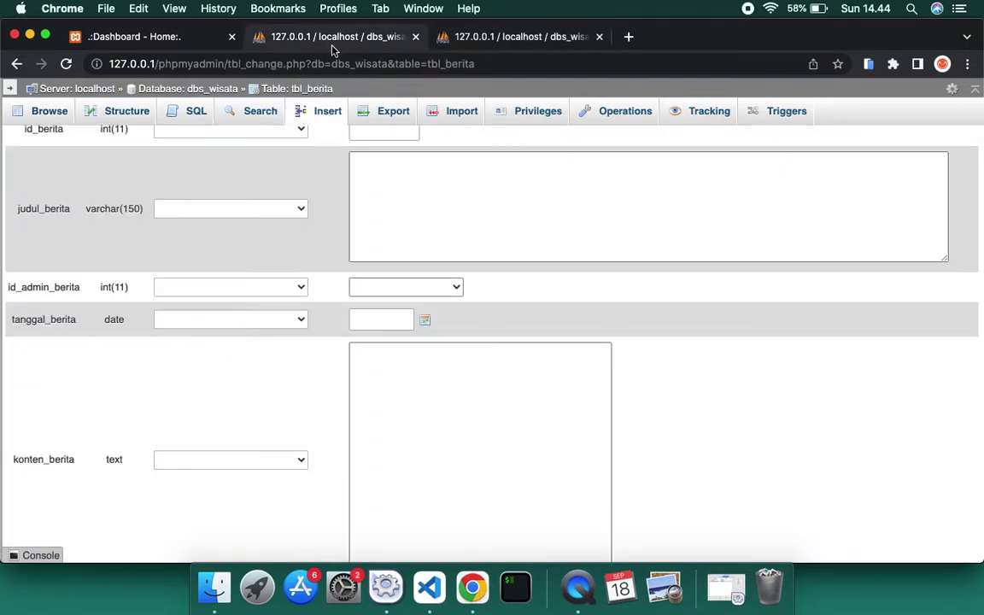
{"action": "left_click", "coordinate": [450, 286]}
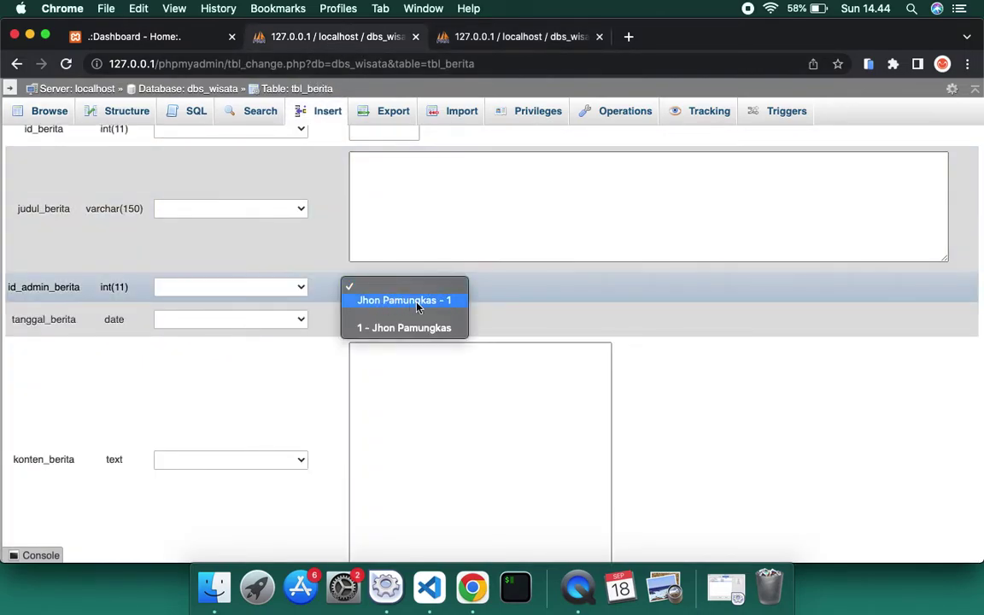
{"action": "left_click", "coordinate": [505, 43]}
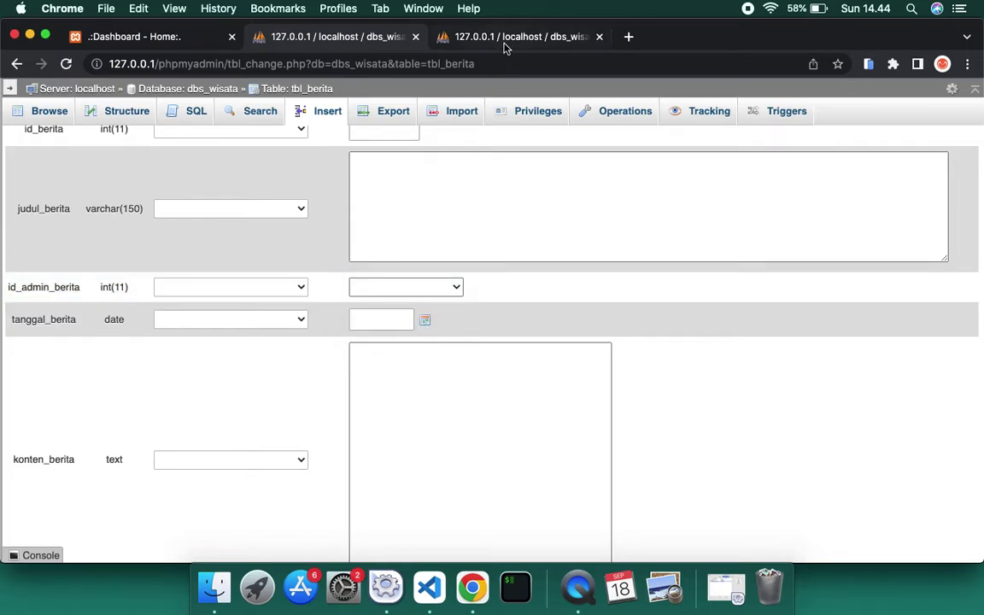
{"action": "left_click", "coordinate": [505, 48]}
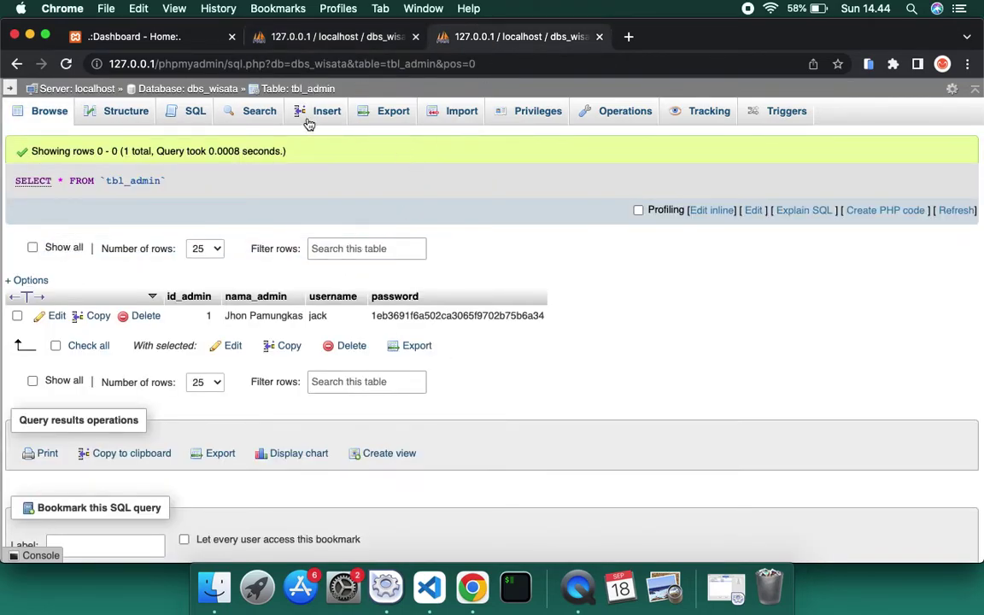
{"action": "left_click", "coordinate": [357, 38]}
{"action": "left_click", "coordinate": [406, 287]}
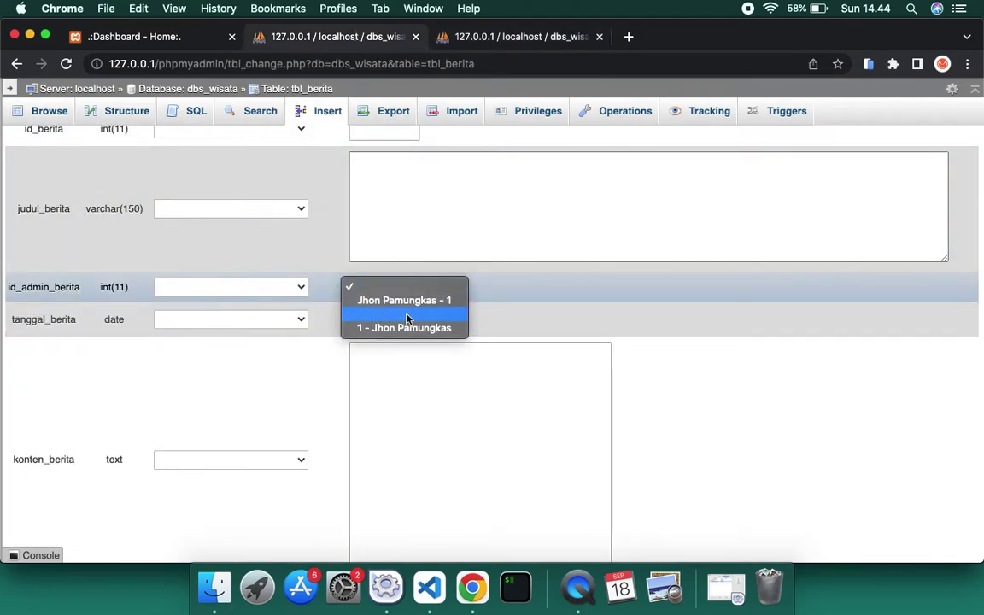
{"action": "left_click", "coordinate": [536, 319]}
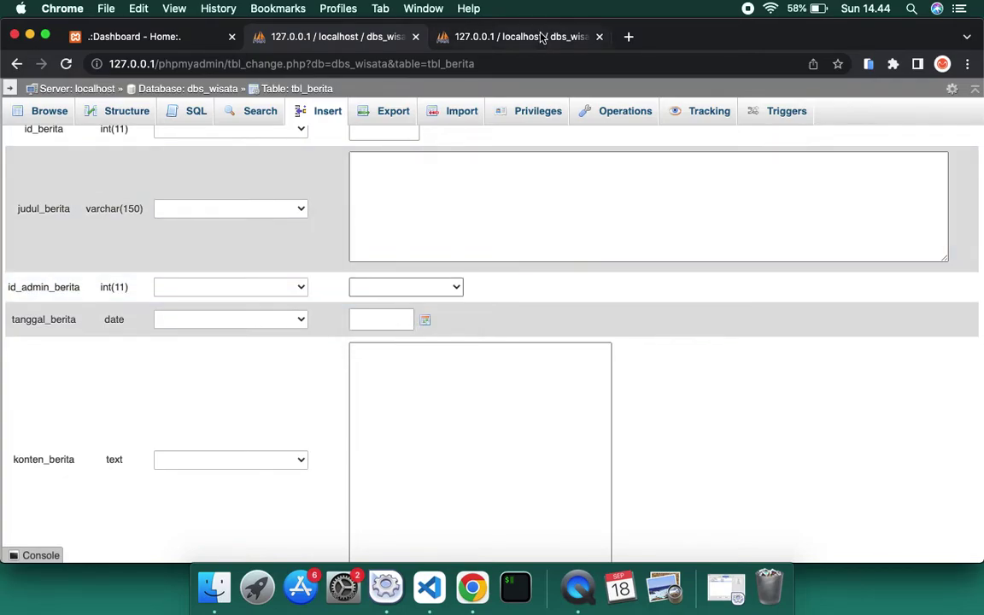
{"action": "left_click", "coordinate": [490, 36]}
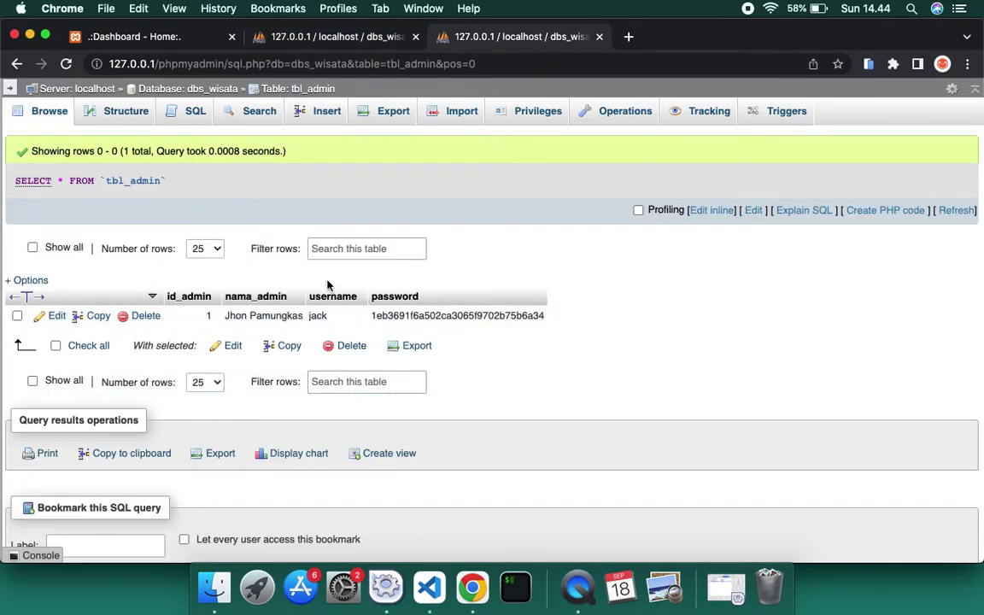
{"action": "left_click", "coordinate": [333, 36]}
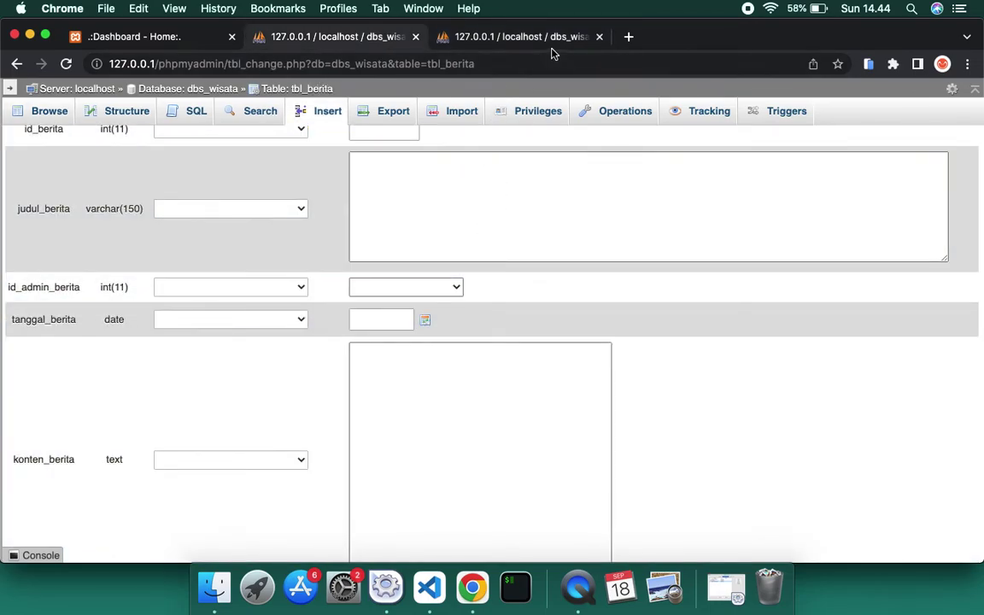
{"action": "left_click", "coordinate": [521, 36]}
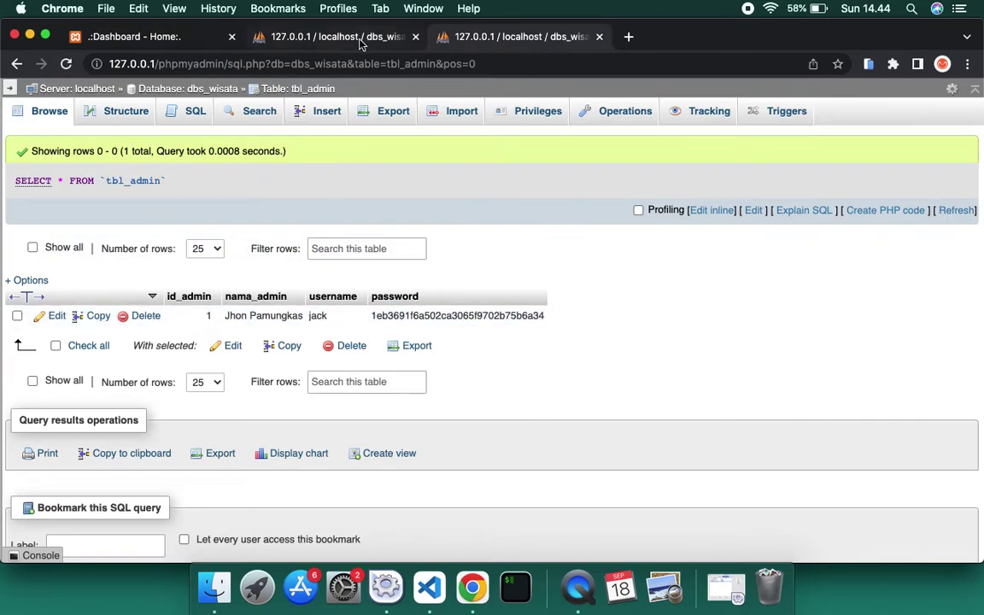
- Choose the admin with ID 1 as the id_admin_berita value in the insert form of tbl_berita
{"action": "left_click", "coordinate": [326, 37]}
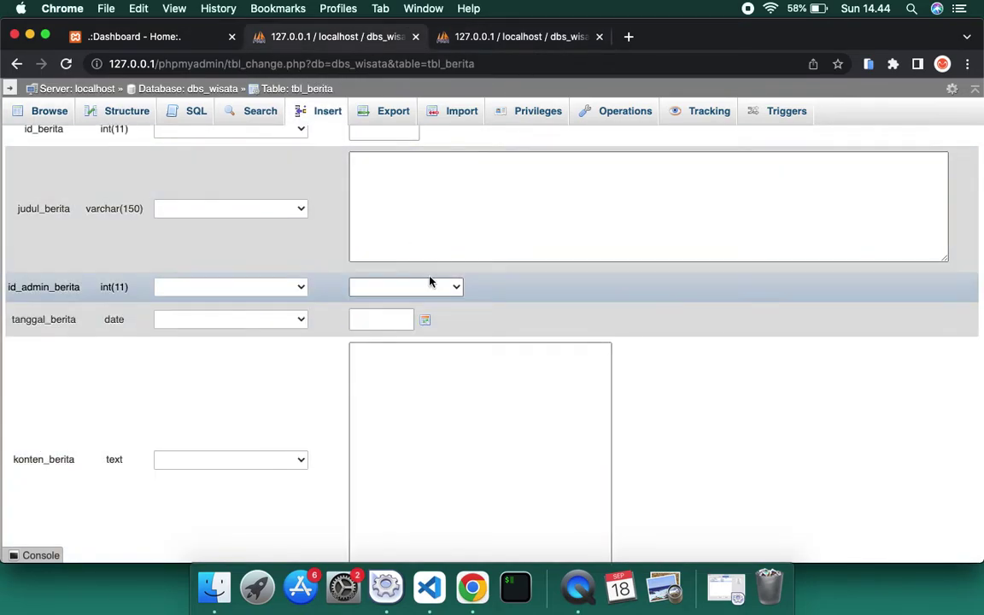
{"action": "left_click", "coordinate": [439, 286]}
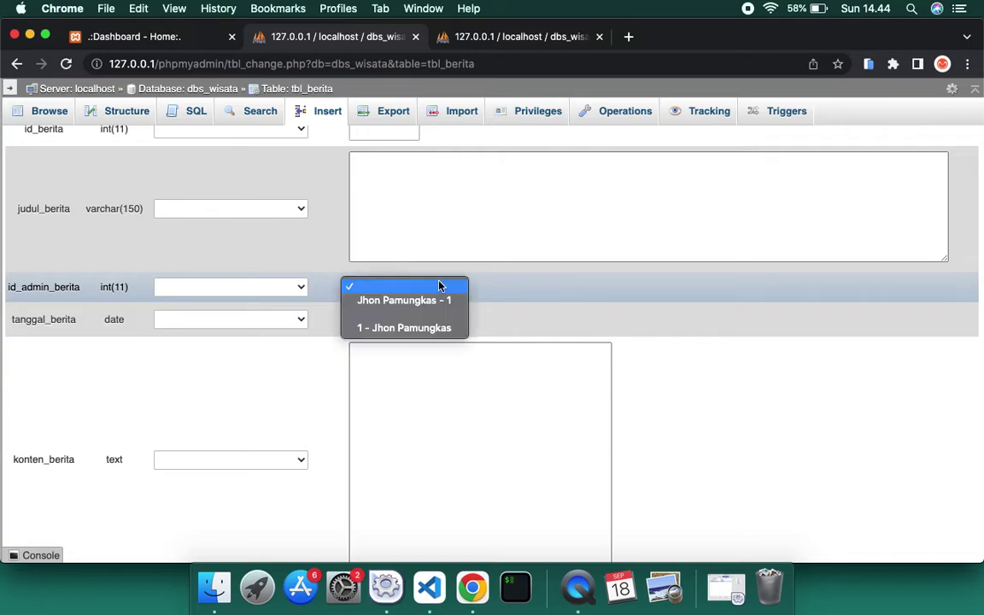
{"action": "left_click", "coordinate": [395, 300]}
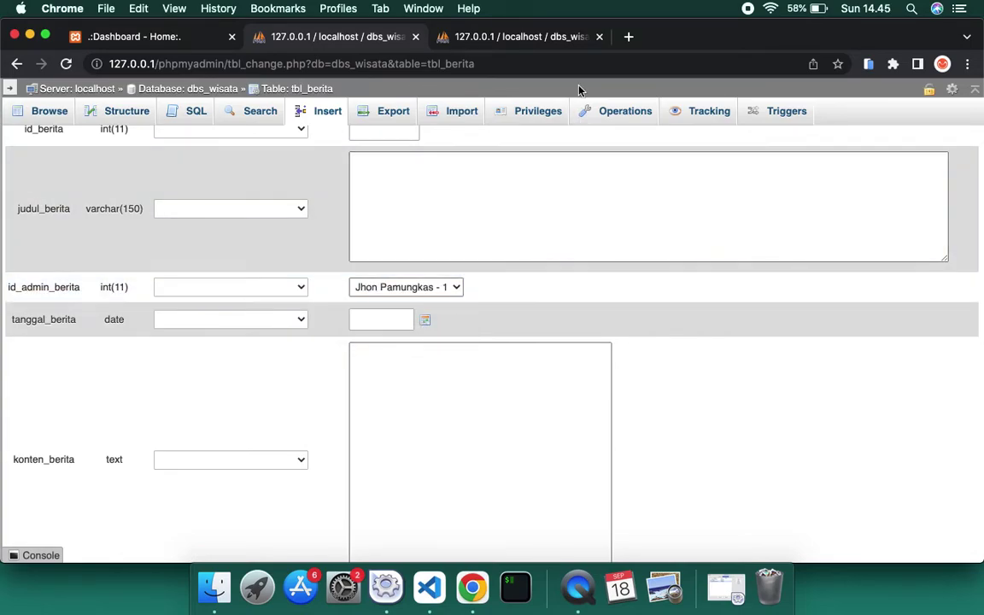
- Compare the tbl_admin record with the id_admin_berita value chosen in the insert form of tbl_berita
{"action": "left_click", "coordinate": [563, 39]}
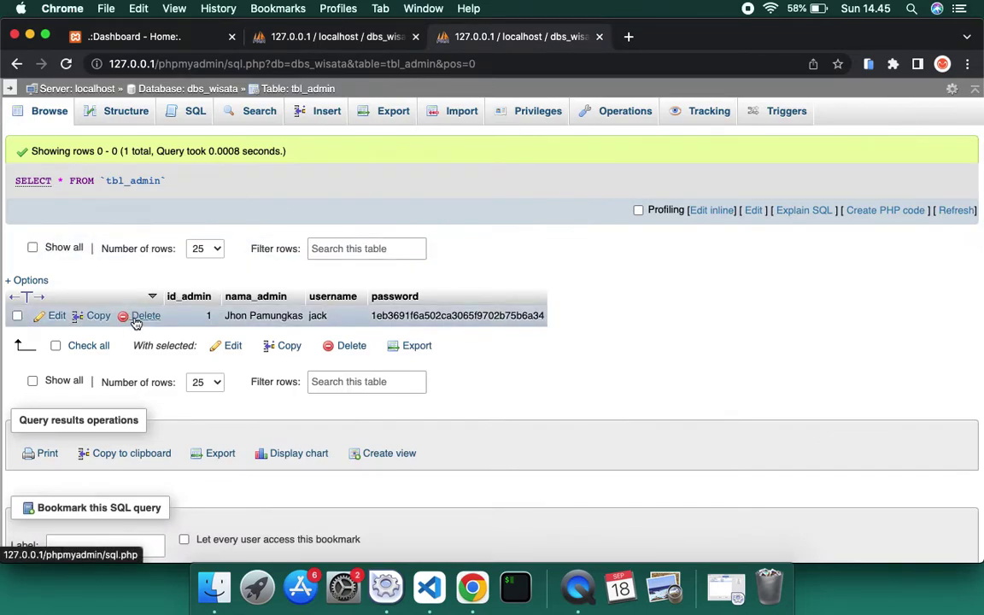
{"action": "left_click", "coordinate": [336, 37]}
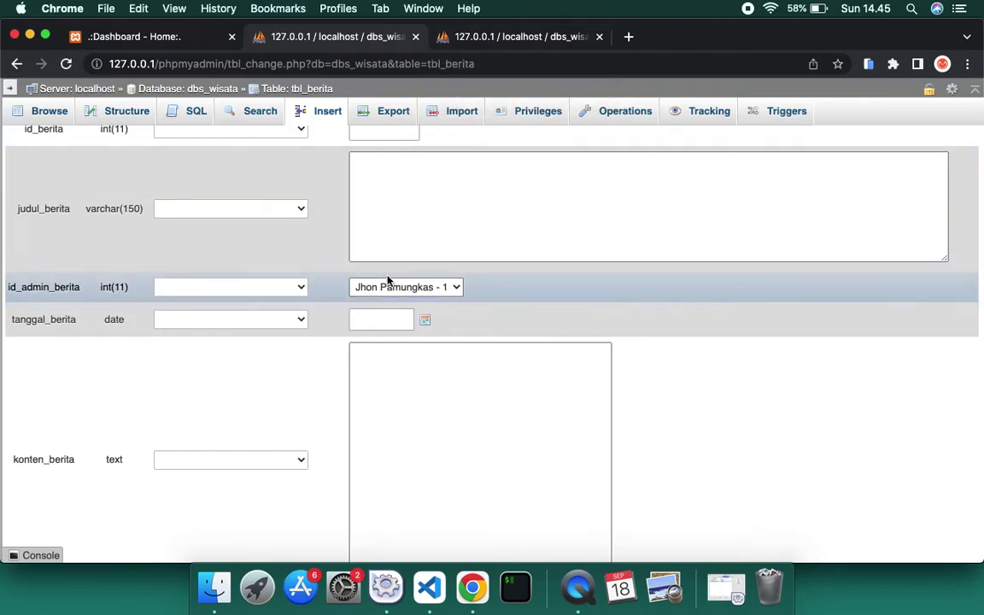
{"action": "left_click", "coordinate": [459, 43]}
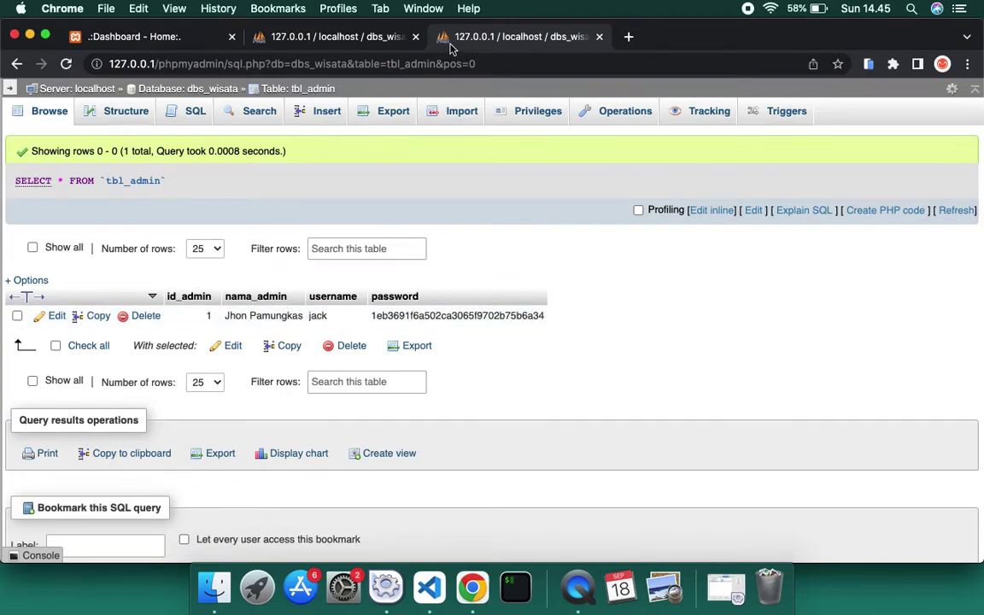
{"action": "left_click", "coordinate": [384, 37]}
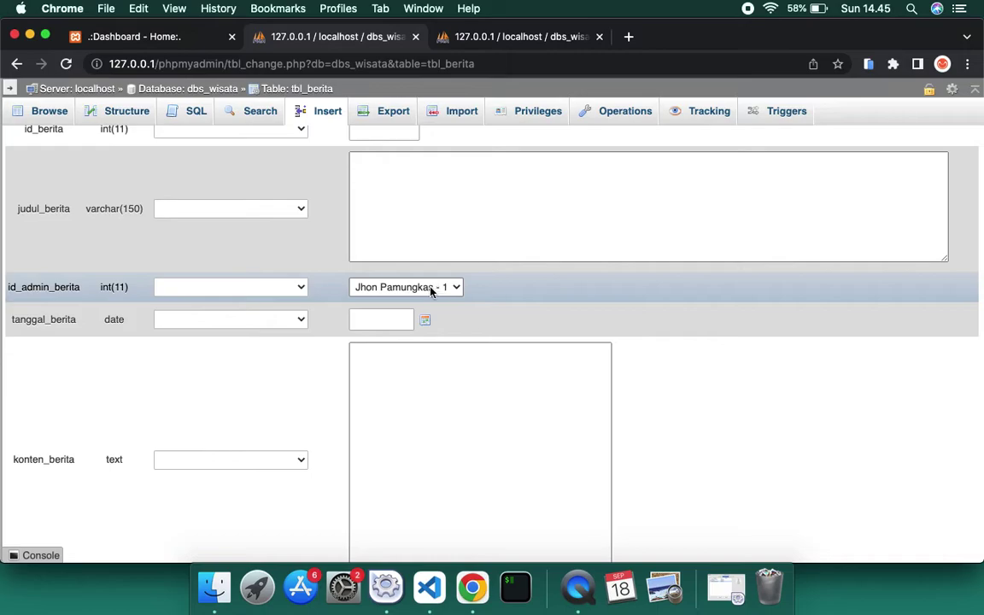
{"action": "left_click", "coordinate": [435, 288]}
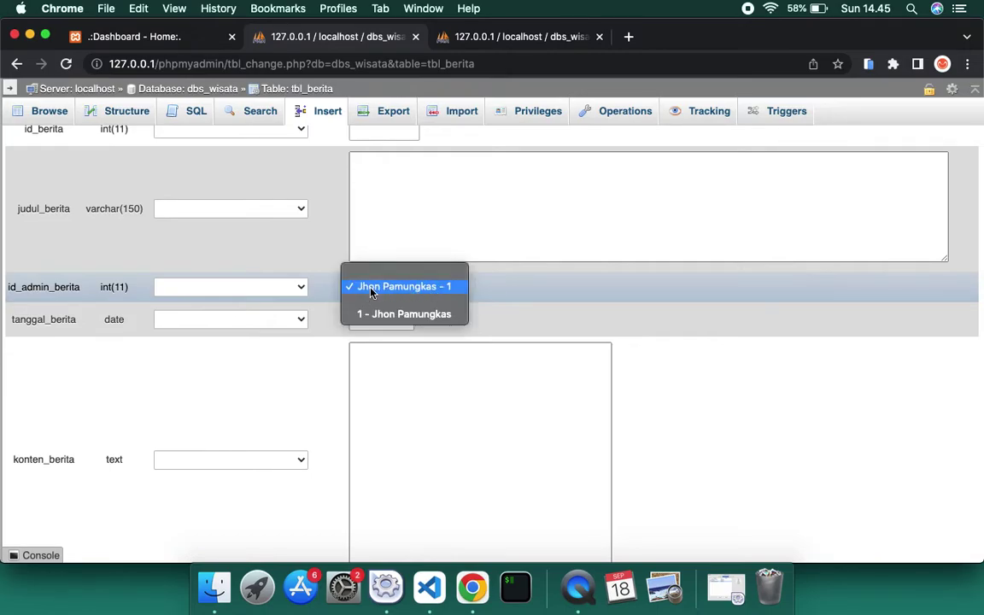
{"action": "left_click", "coordinate": [606, 323]}
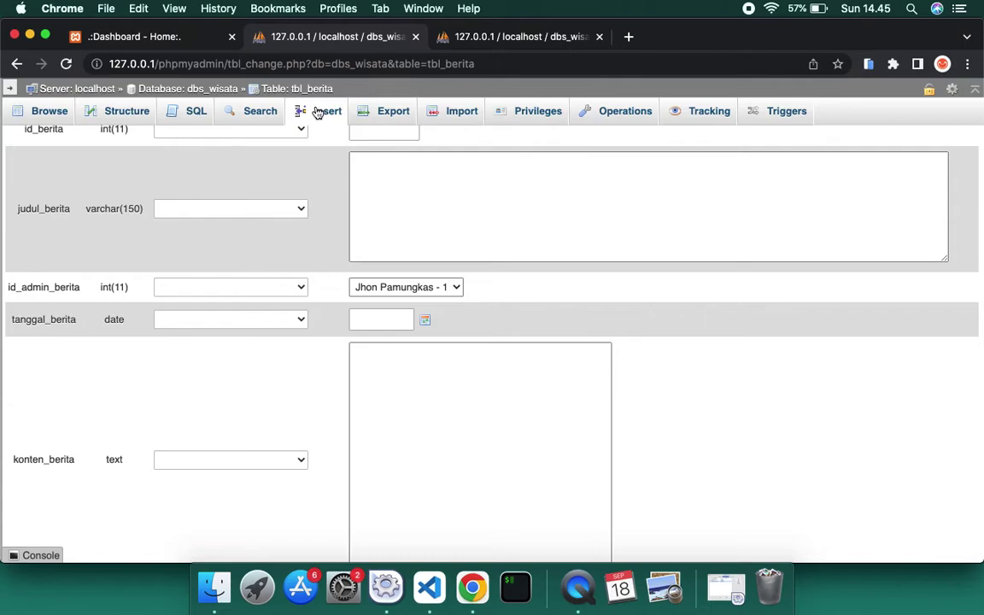
- Leave the insert form without saving and browse the records of tbl_berita
{"action": "left_click", "coordinate": [316, 111]}
{"action": "left_click", "coordinate": [568, 166]}
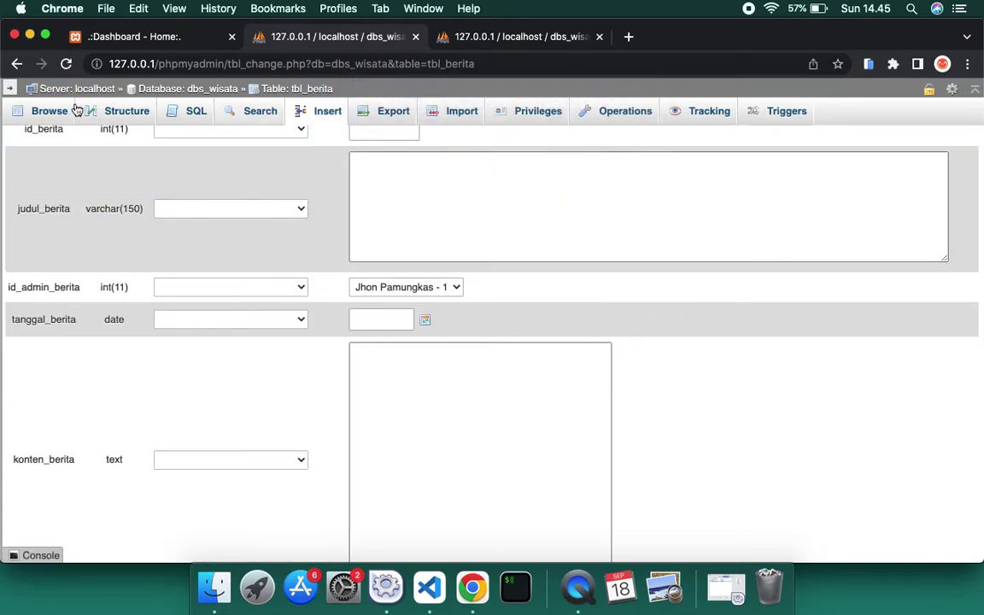
{"action": "left_click", "coordinate": [62, 107]}
{"action": "left_click", "coordinate": [622, 163]}
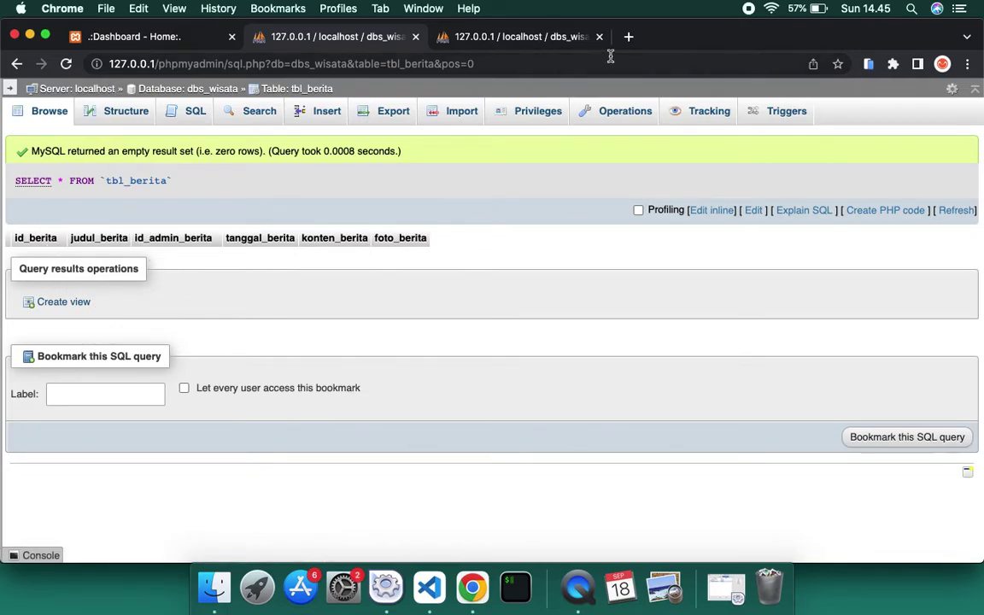
- Open the table relation diagram of the dbs_wisata database in the Designer
{"action": "left_click", "coordinate": [218, 94]}
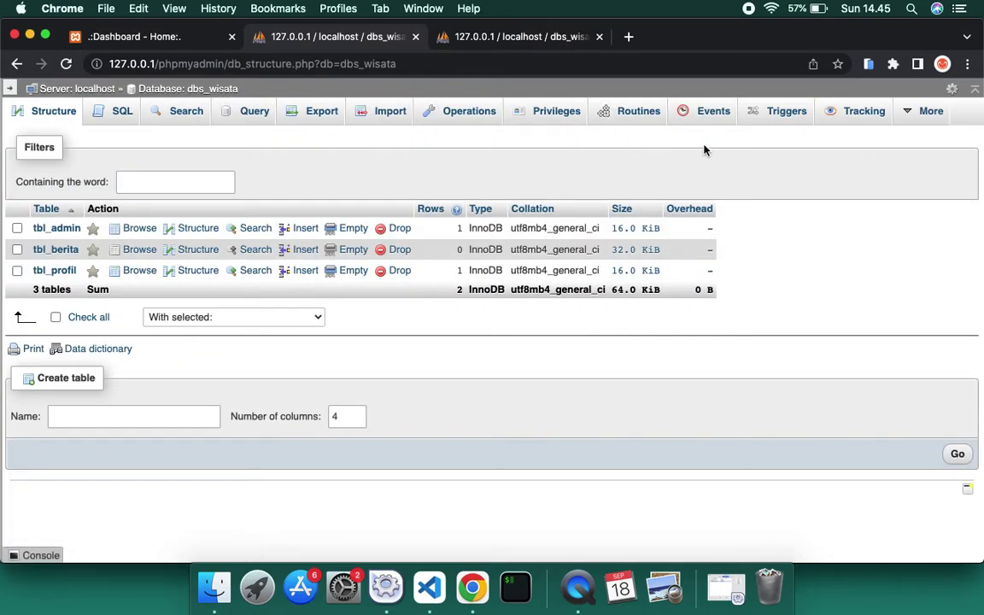
{"action": "mouse_move", "coordinate": [908, 125]}
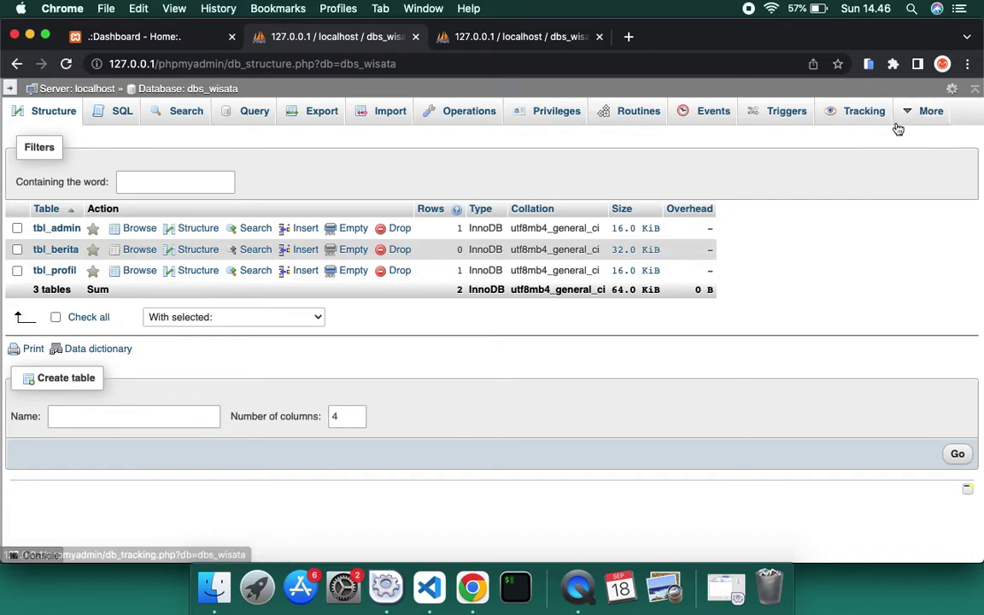
{"action": "left_click", "coordinate": [893, 140]}
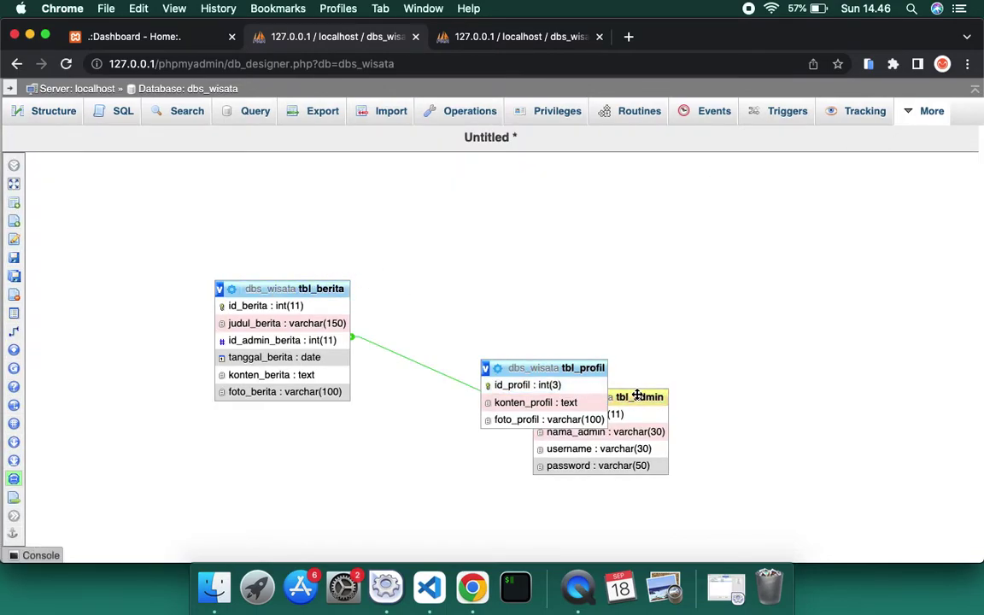
- Arrange the diagram with tbl_admin above, tbl_berita to its lower right and tbl_profil to its lower left, without overlaps
{"action": "left_click_drag", "start_coordinate": [647, 400], "coordinate": [823, 294]}
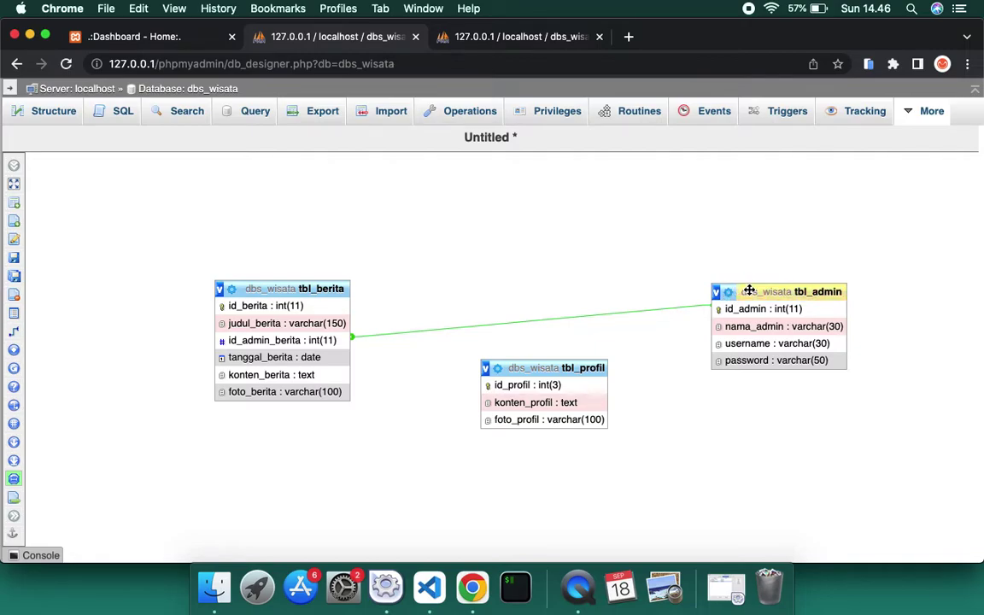
{"action": "left_click_drag", "start_coordinate": [557, 369], "coordinate": [794, 459]}
{"action": "left_click_drag", "start_coordinate": [798, 291], "coordinate": [456, 196]}
{"action": "left_click_drag", "start_coordinate": [290, 285], "coordinate": [636, 335]}
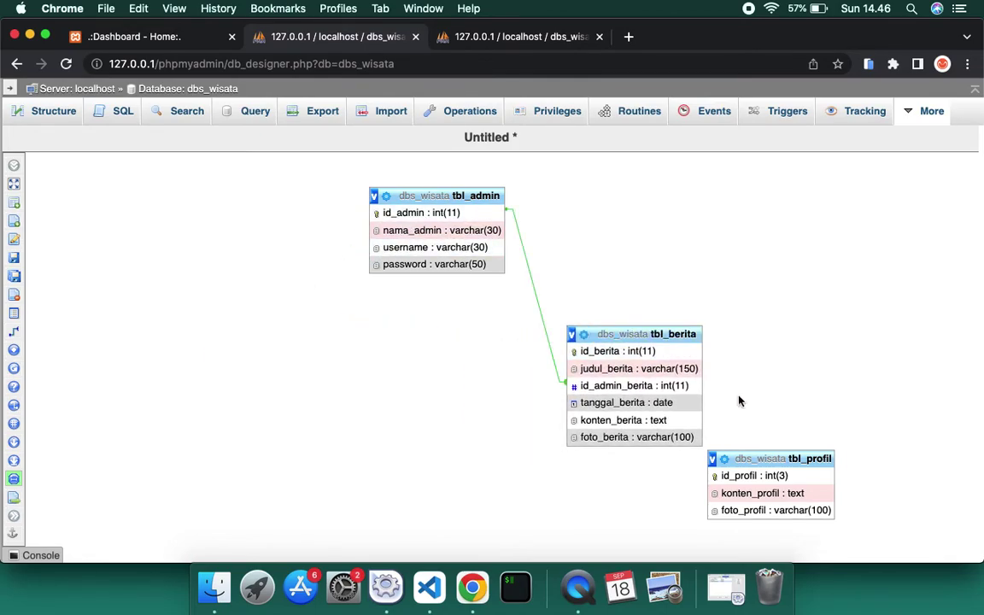
{"action": "left_click_drag", "start_coordinate": [724, 457], "coordinate": [202, 289]}
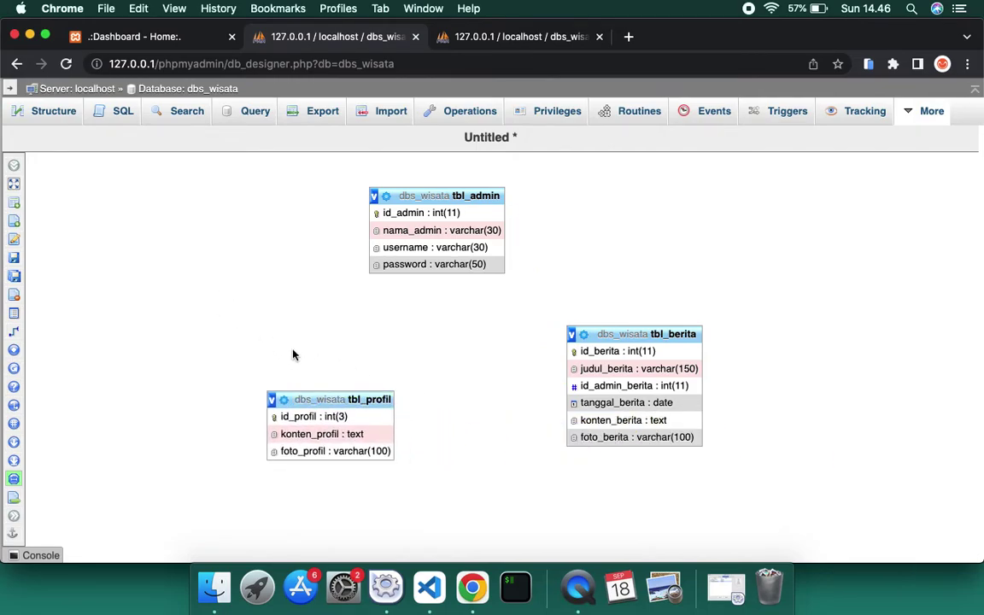
{"action": "left_click_drag", "start_coordinate": [348, 399], "coordinate": [375, 360]}
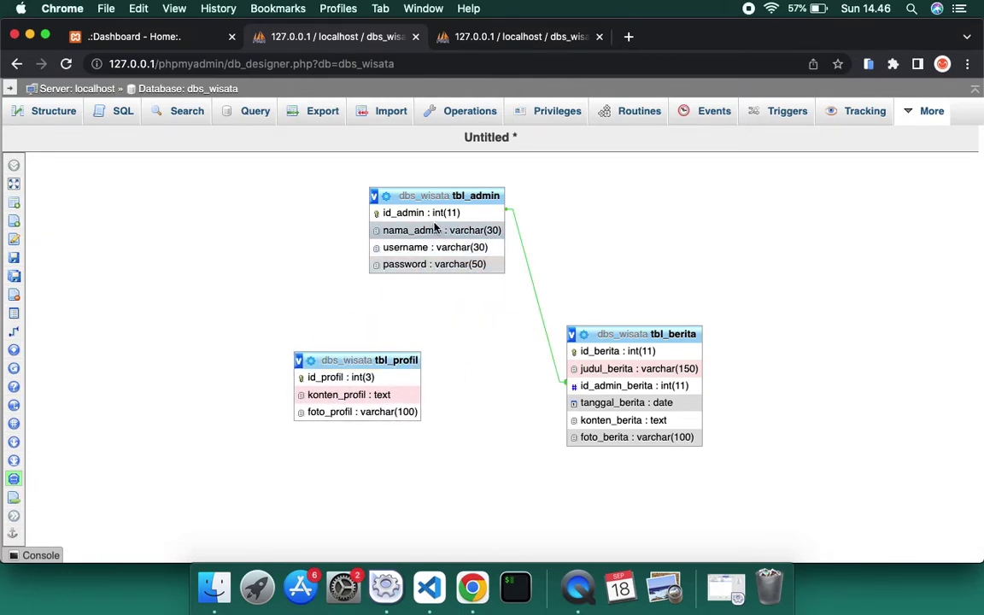